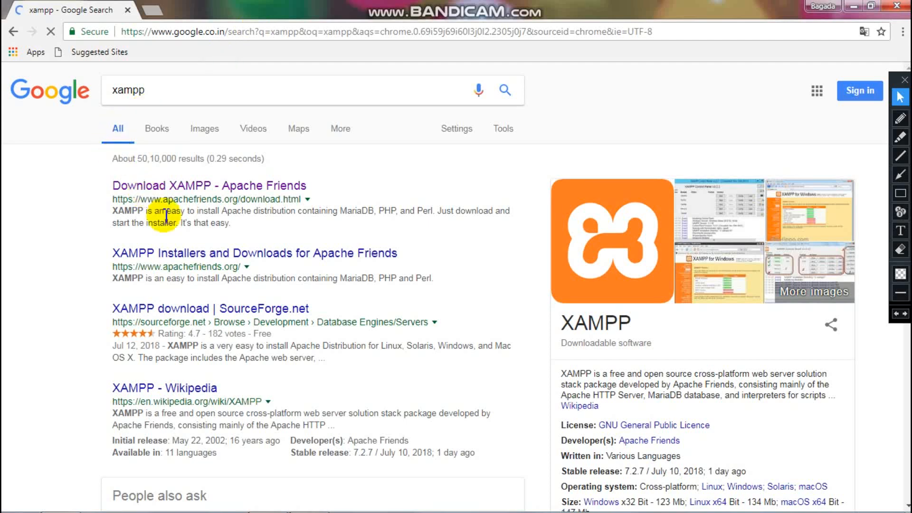
Open the Apache Friends XAMPP download page and look through the Windows, Linux and OS X versions.
click(160, 190)
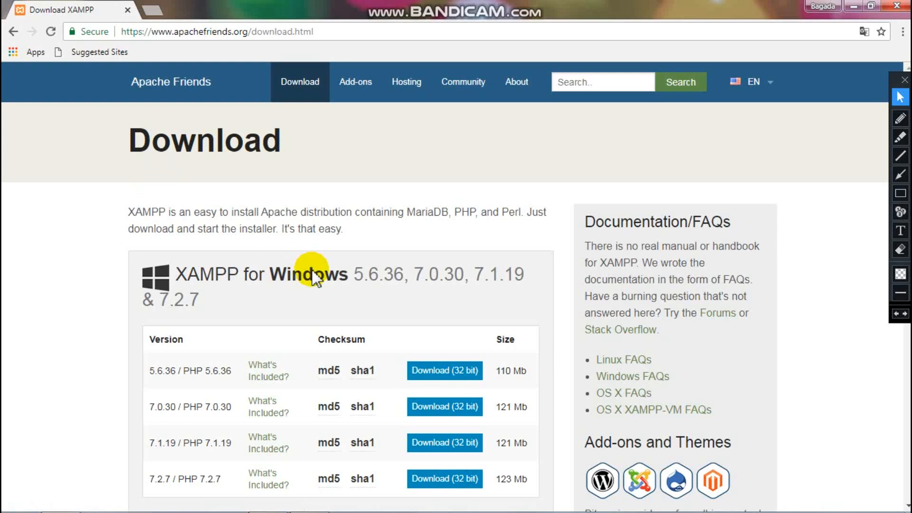
scroll(314, 269, down, 3)
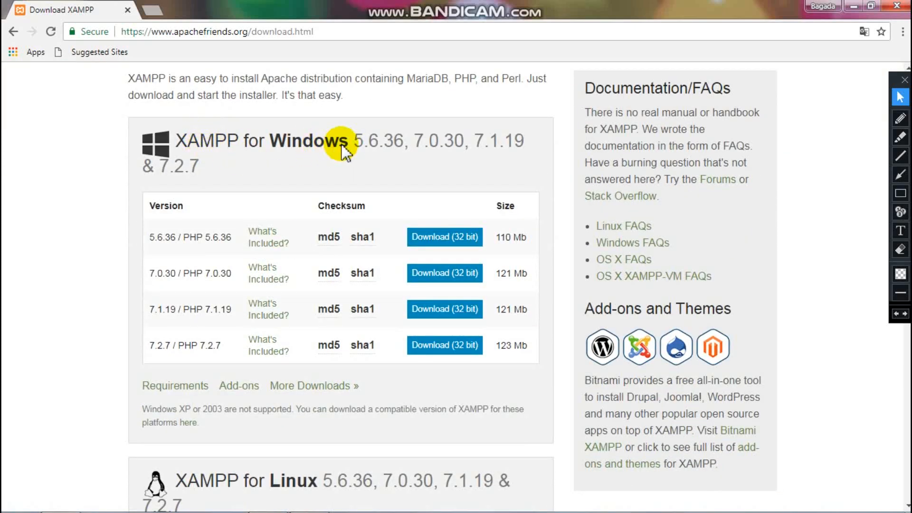
scroll(343, 148, down, 7)
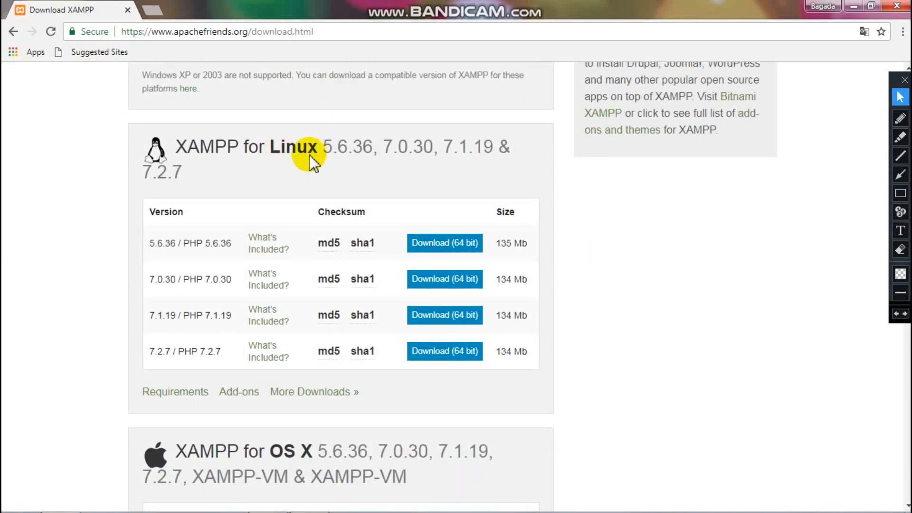
scroll(295, 155, down, 4)
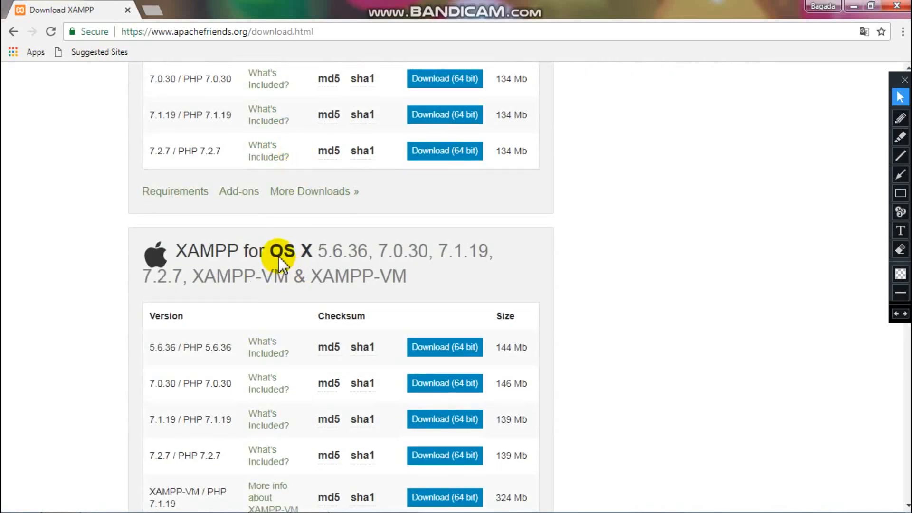
scroll(305, 255, up, 12)
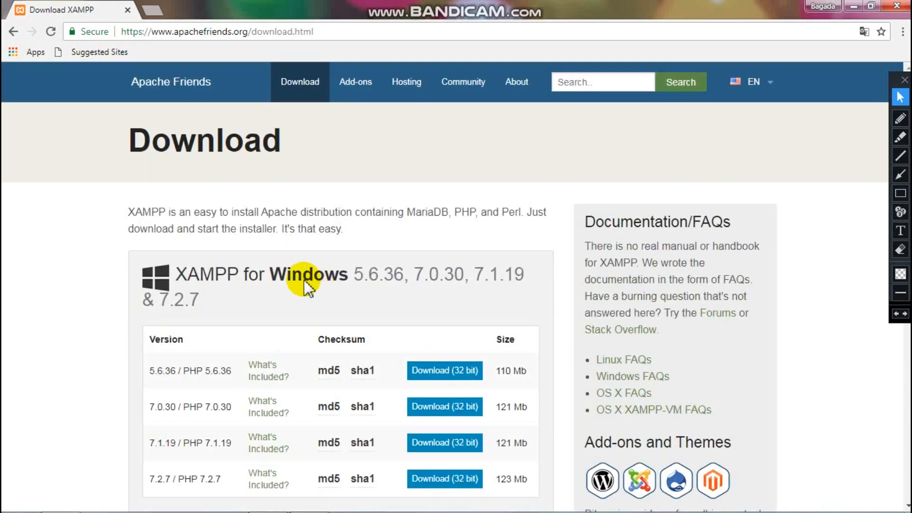
scroll(377, 284, down, 1)
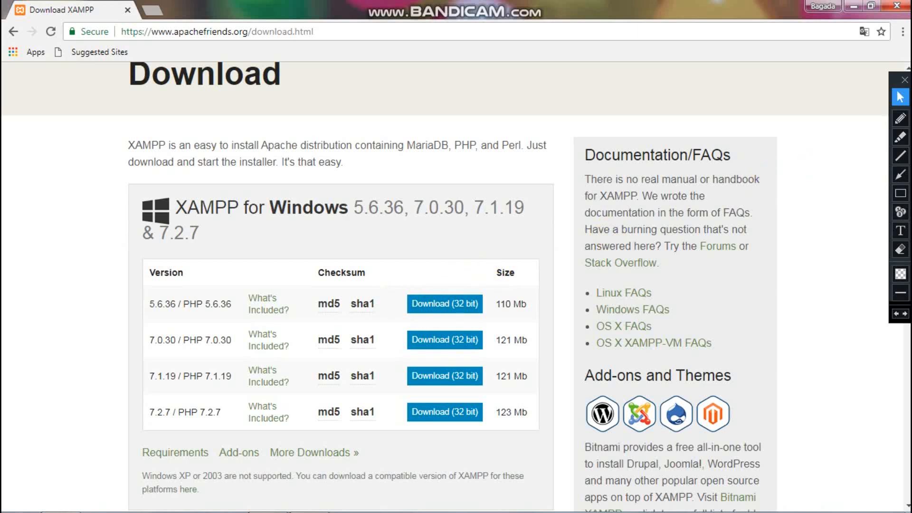
Outline each of the four 32-bit XAMPP for Windows download buttons with a red rectangle.
click(900, 193)
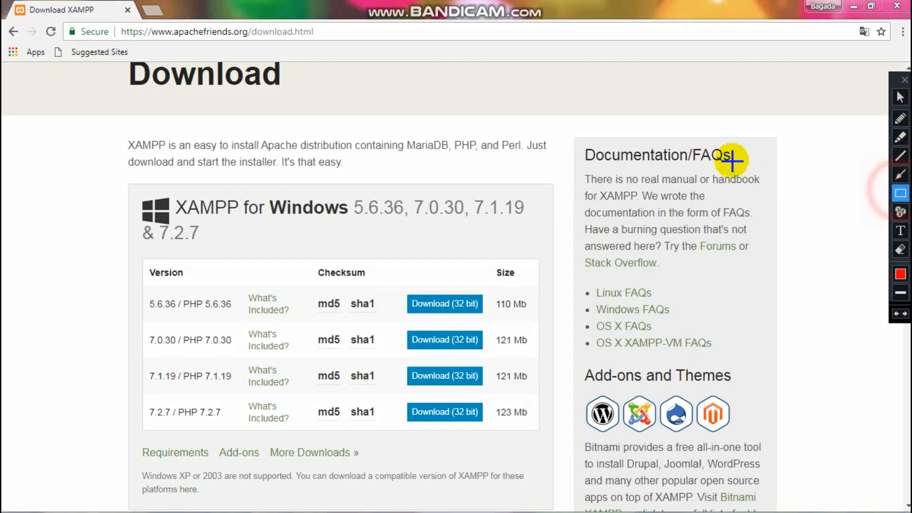
click(401, 292)
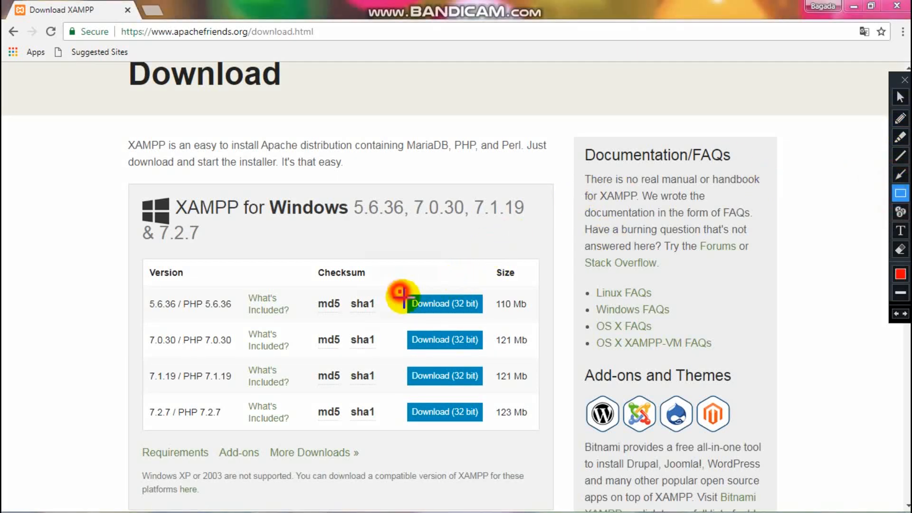
drag(401, 293, 490, 319)
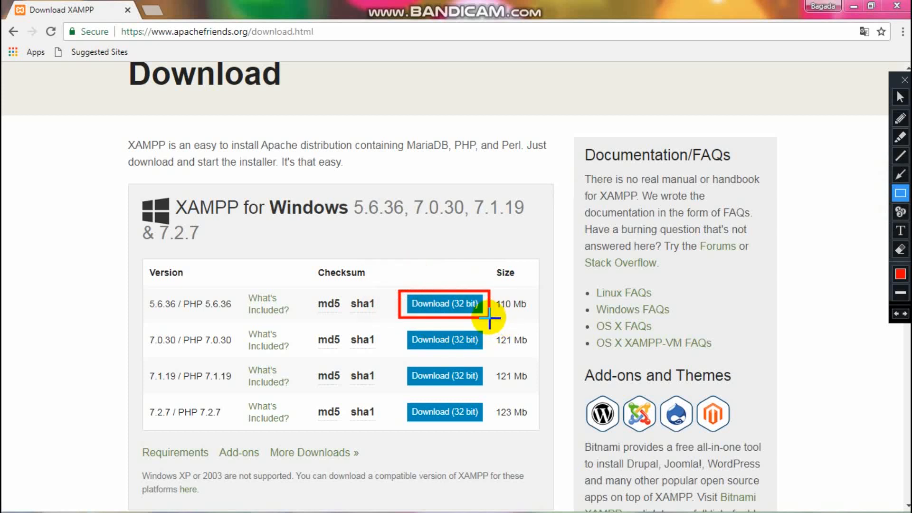
mouse_move(398, 330)
mouse_down()
mouse_move(403, 342)
mouse_move(489, 352)
mouse_up()
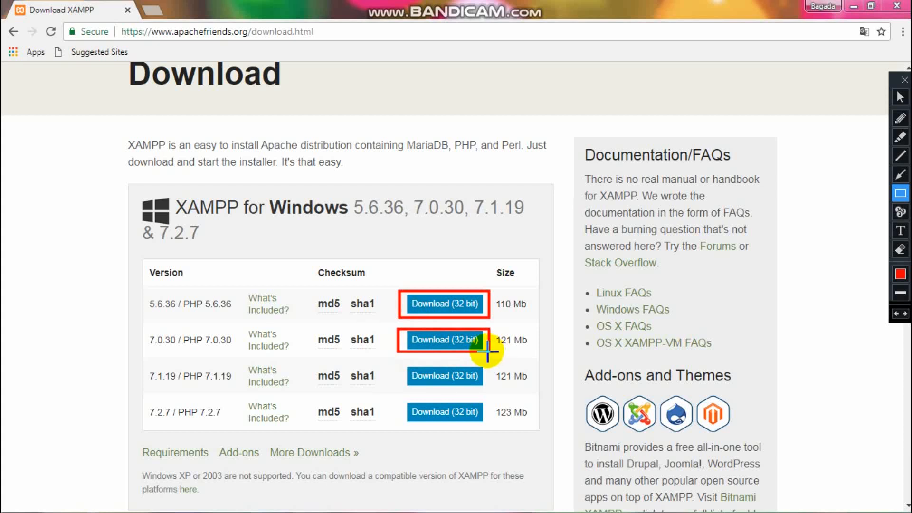
drag(400, 364, 487, 388)
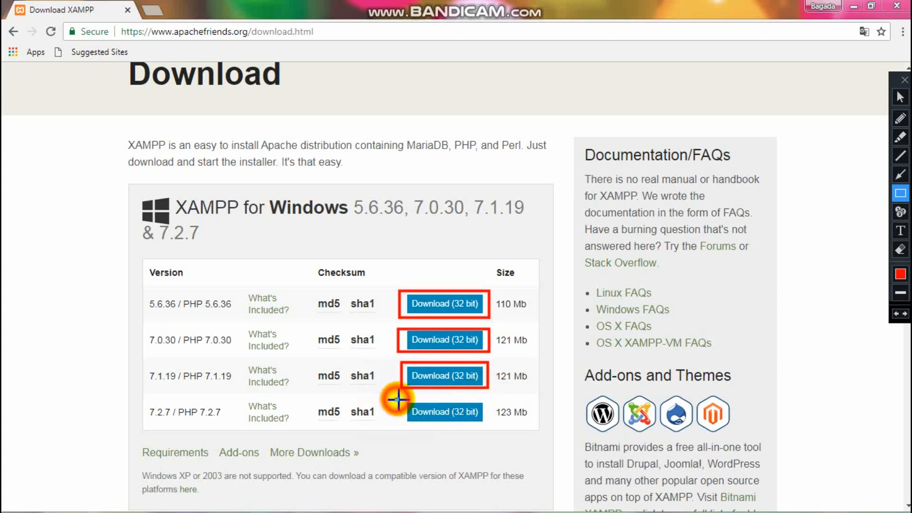
drag(395, 399, 490, 425)
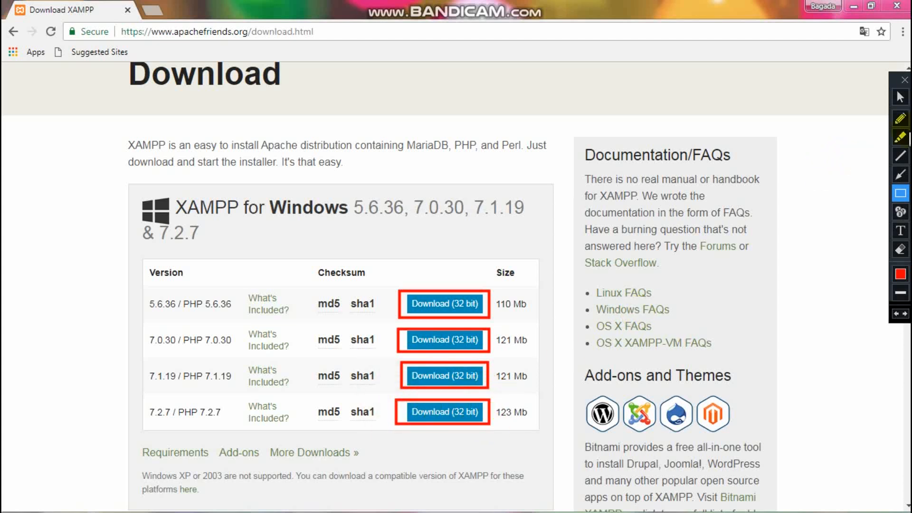
Undo the four red rectangles and switch back to the non-drawing cursor.
key(ctrl+z)
key(ctrl+z)
key(ctrl+z)
key(ctrl+z)
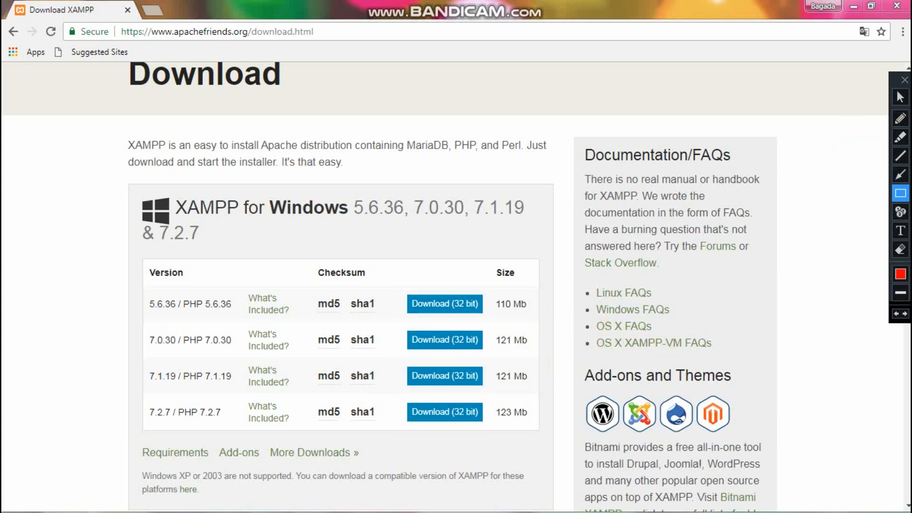
click(899, 99)
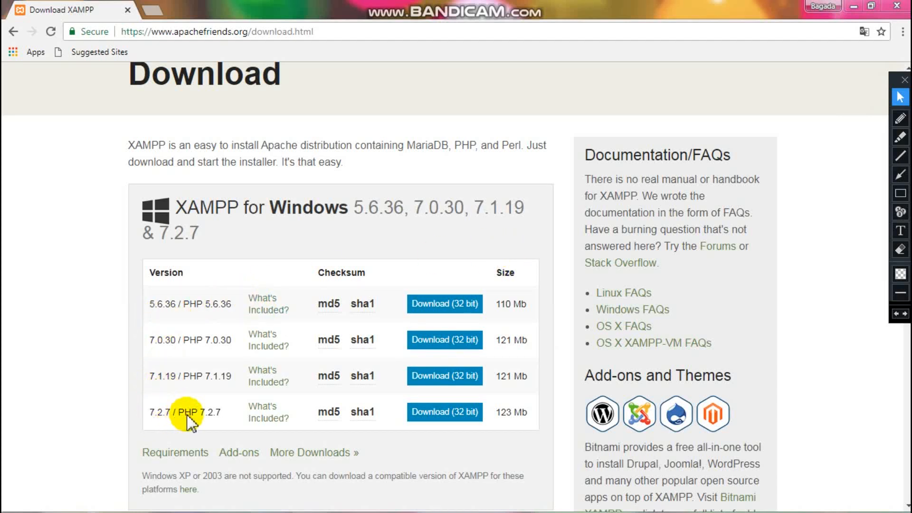
Write the on-screen text annotation "I Already Downloaded The Xampp" just above the Windows version table.
click(899, 232)
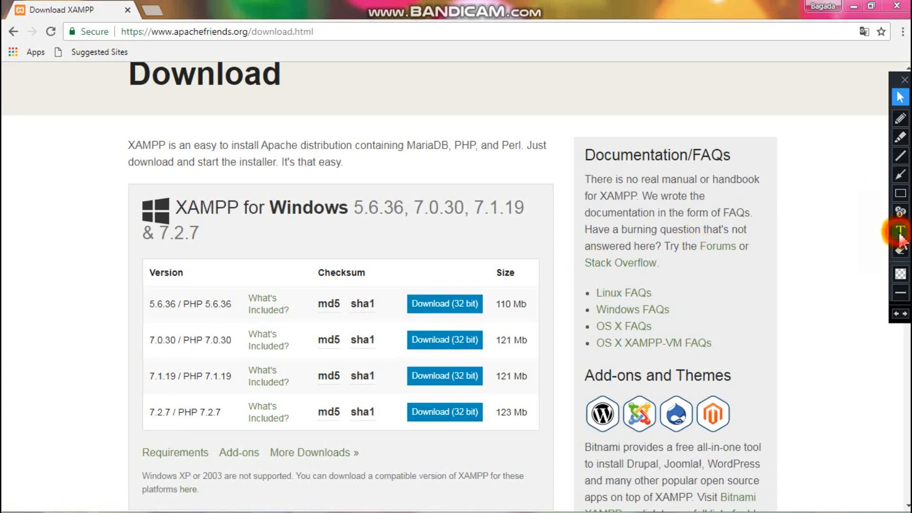
click(204, 235)
text(I)
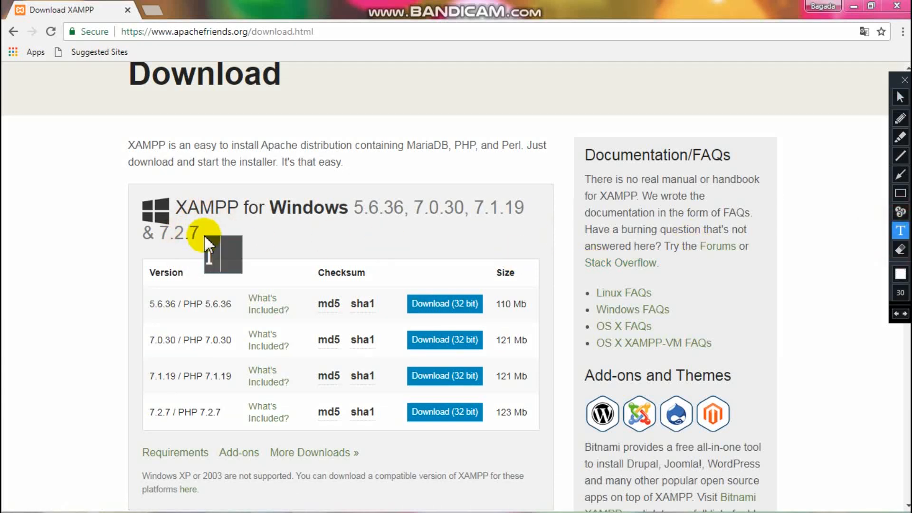
text( Alrea)
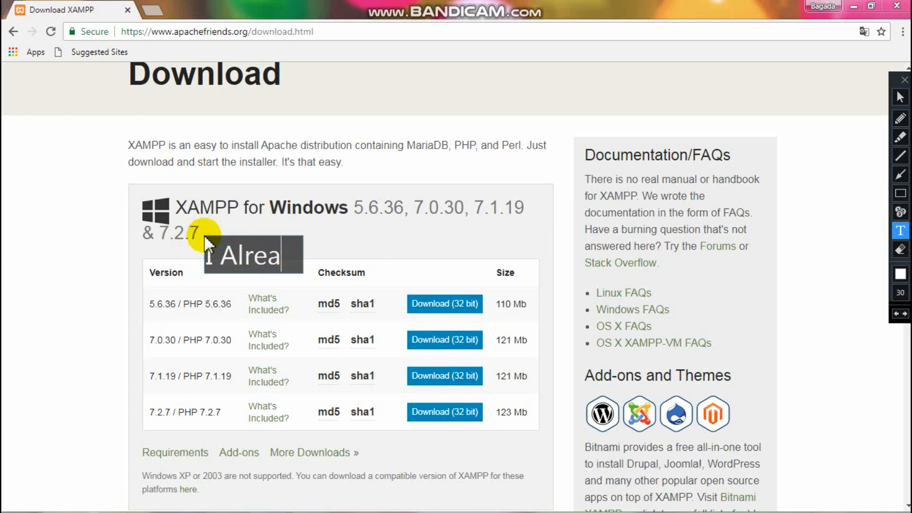
text(dy Do)
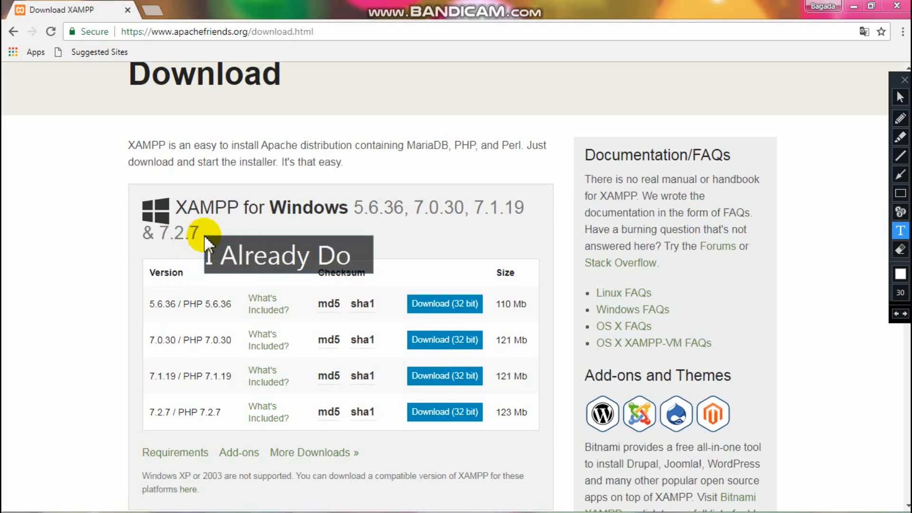
text(wnload )
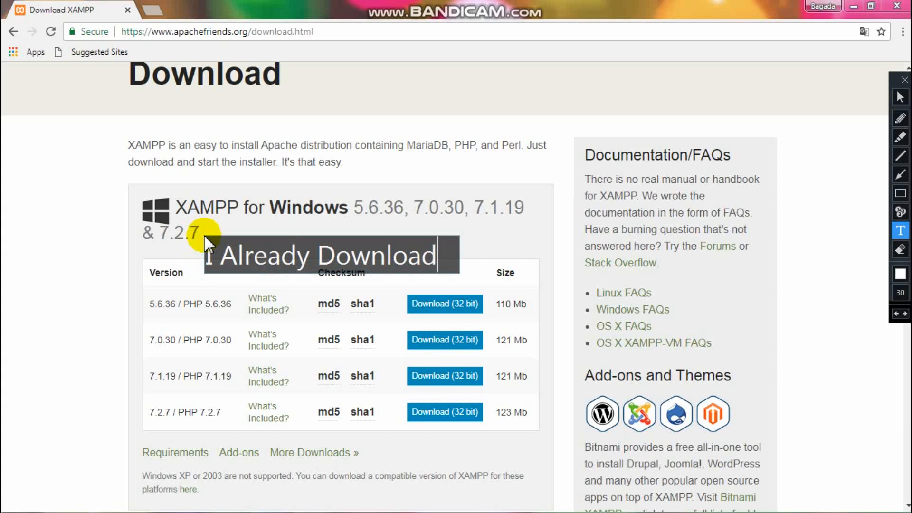
text(ed )
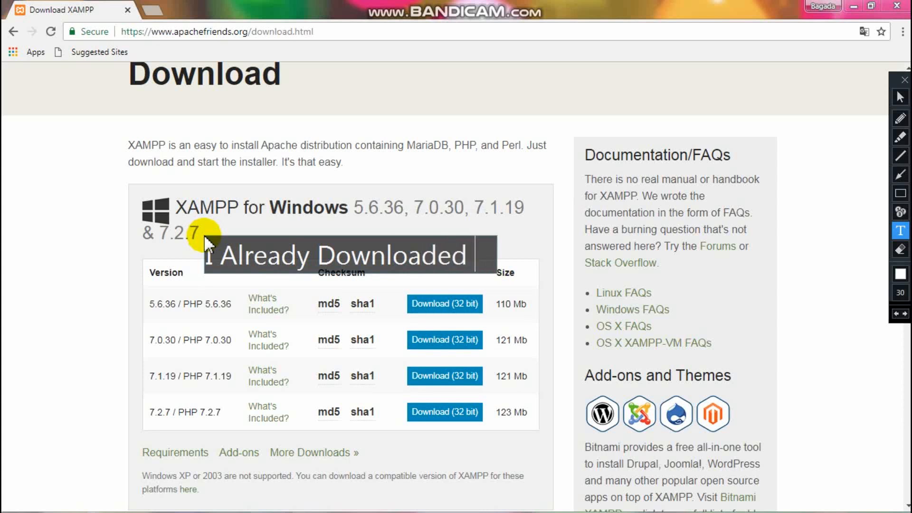
text(The)
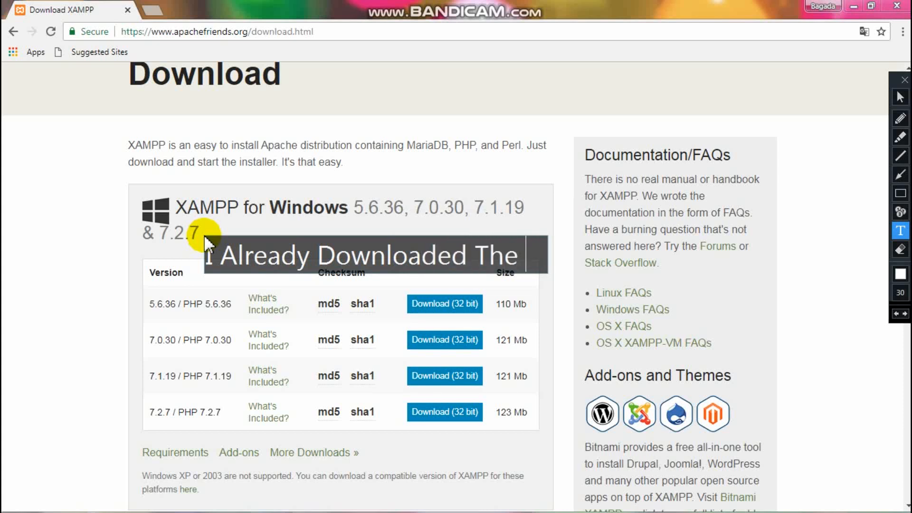
text( Xampp)
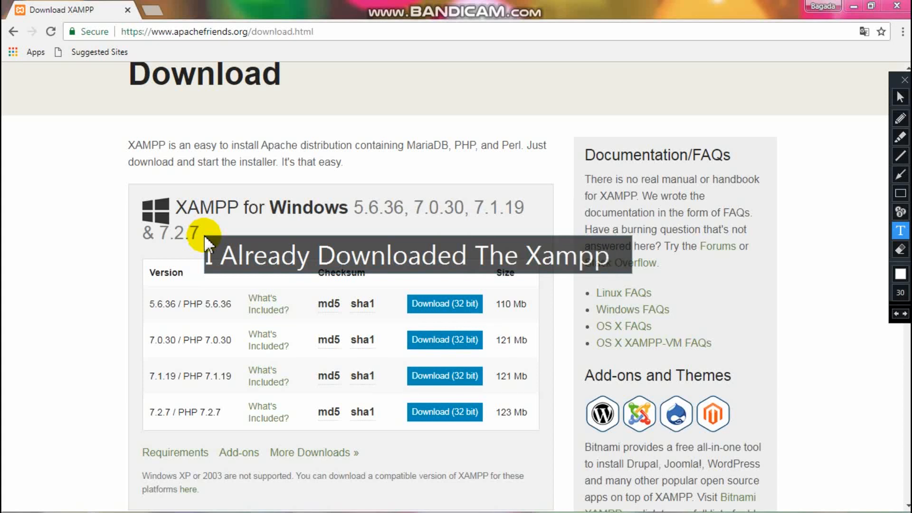
Remove the text annotation about the XAMPP download from the page.
key(BackSpace)
key(BackSpace)
key(BackSpace)
key(BackSpace)
key(BackSpace)
key(BackSpace)
key(BackSpace)
key(BackSpace)
key(BackSpace)
key(BackSpace)
key(BackSpace)
key(BackSpace)
key(ctrl+z)
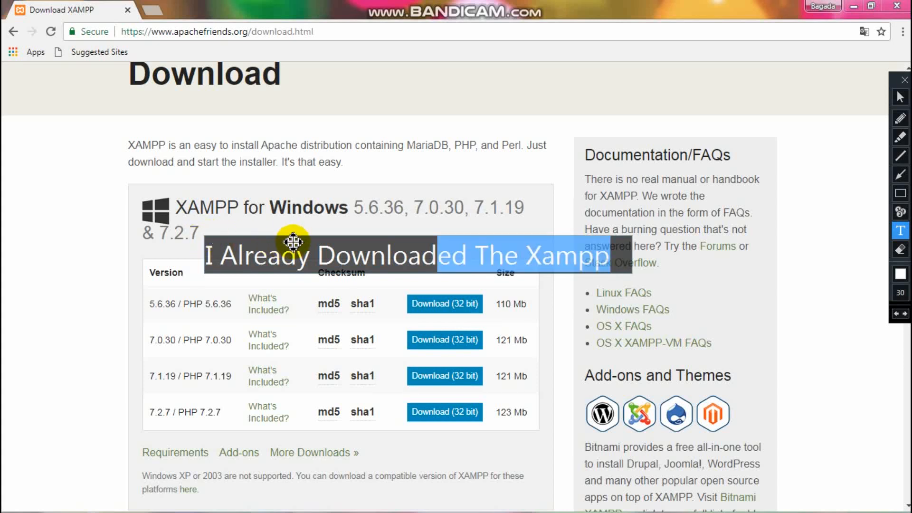
click(810, 215)
key(ctrl+z)
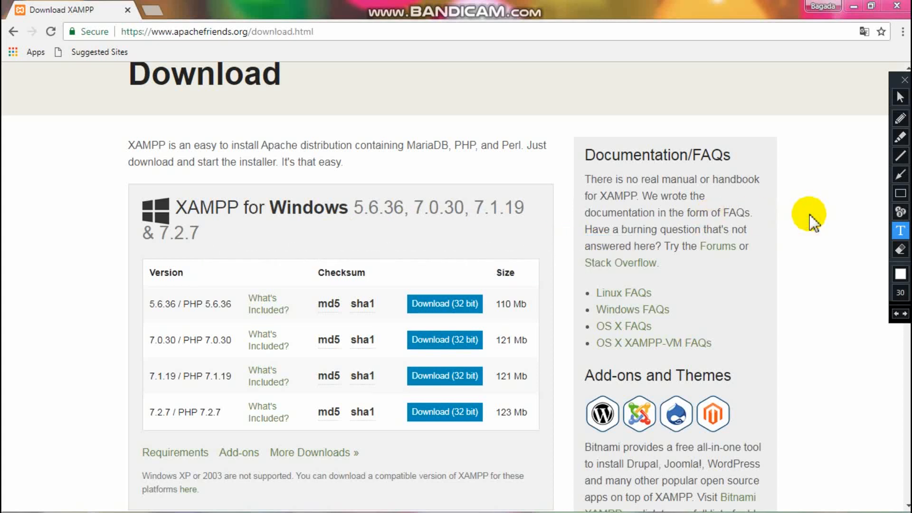
Switch back to the non-drawing cursor and close the browser window.
click(900, 97)
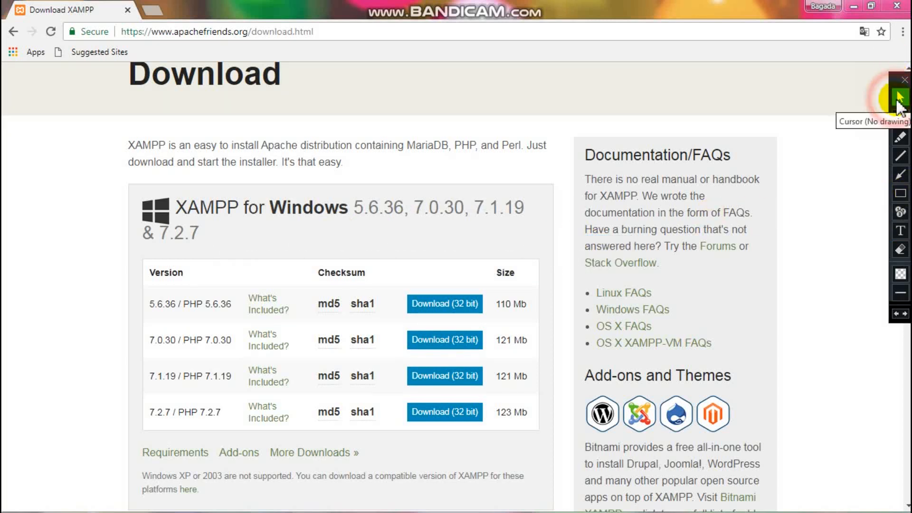
click(894, 8)
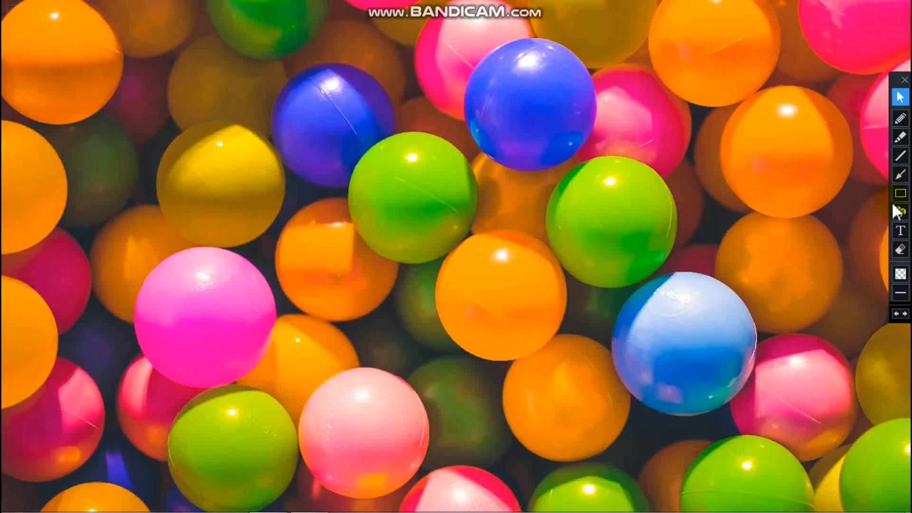
Write the on-screen text annotation "Go To The Download Folder" on the desktop, then undo it.
click(900, 231)
click(195, 162)
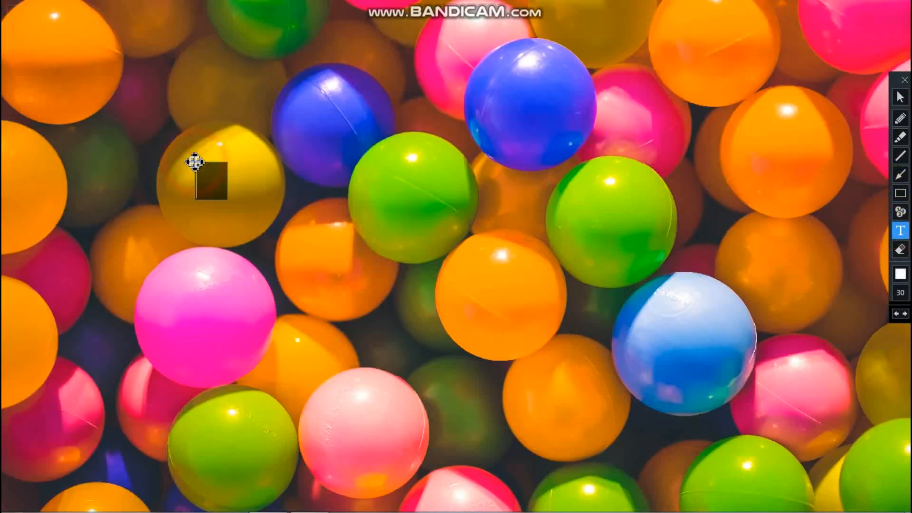
text(Go )
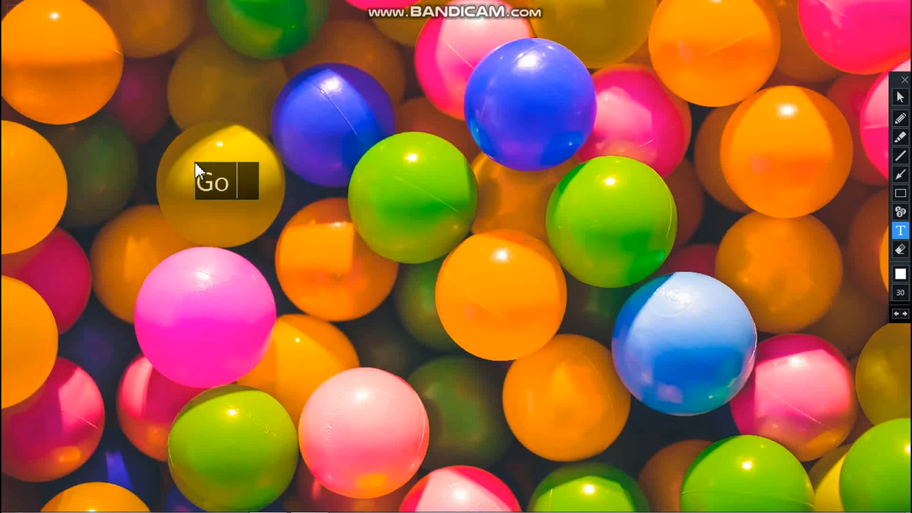
text(To )
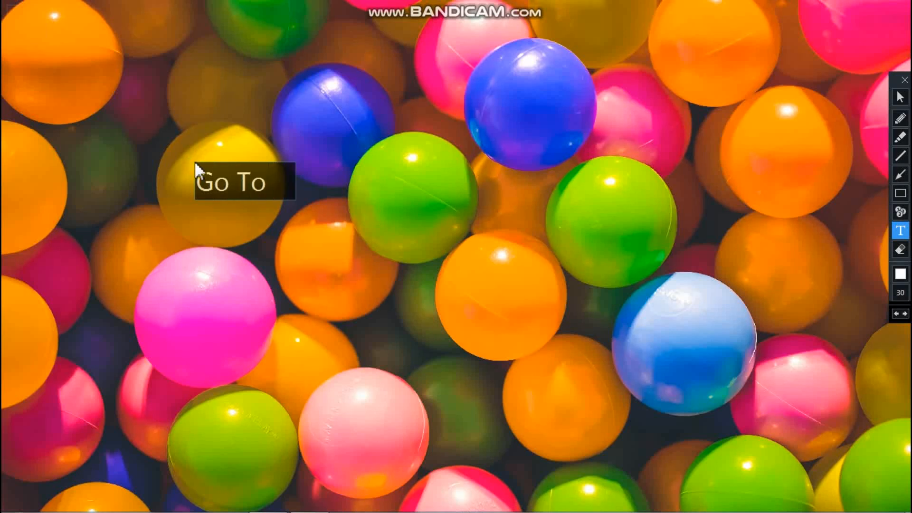
text(TH)
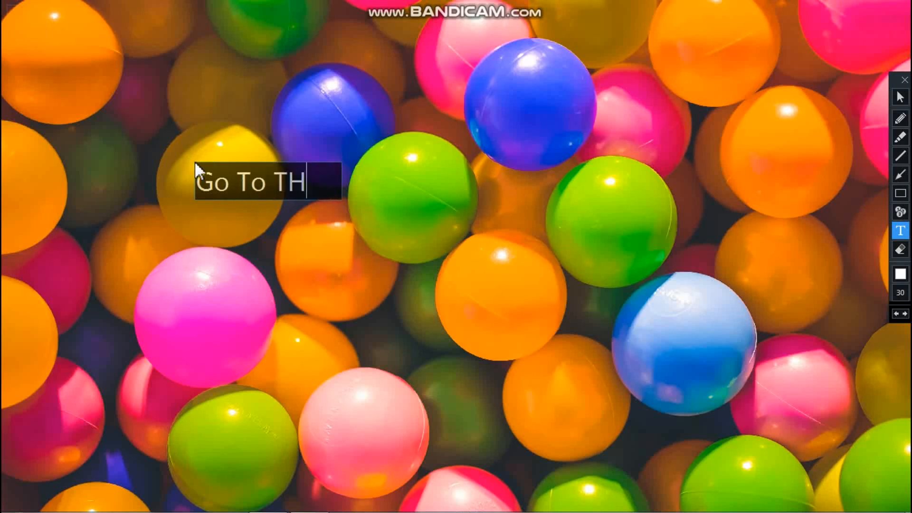
key(BackSpace)
text(he Do)
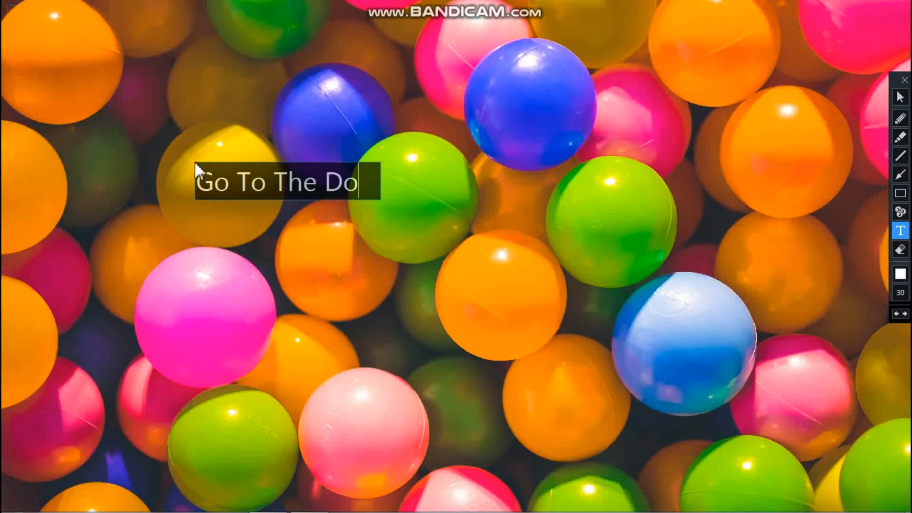
text(wnload )
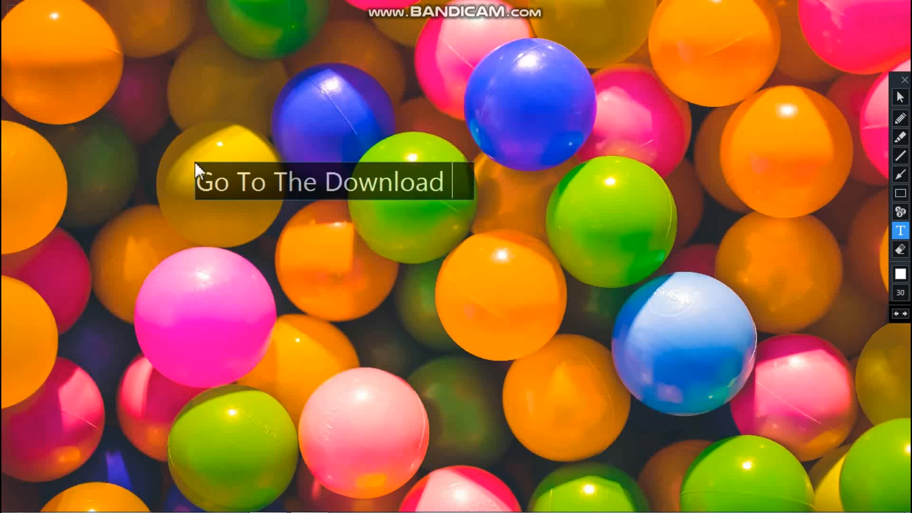
text(Folder)
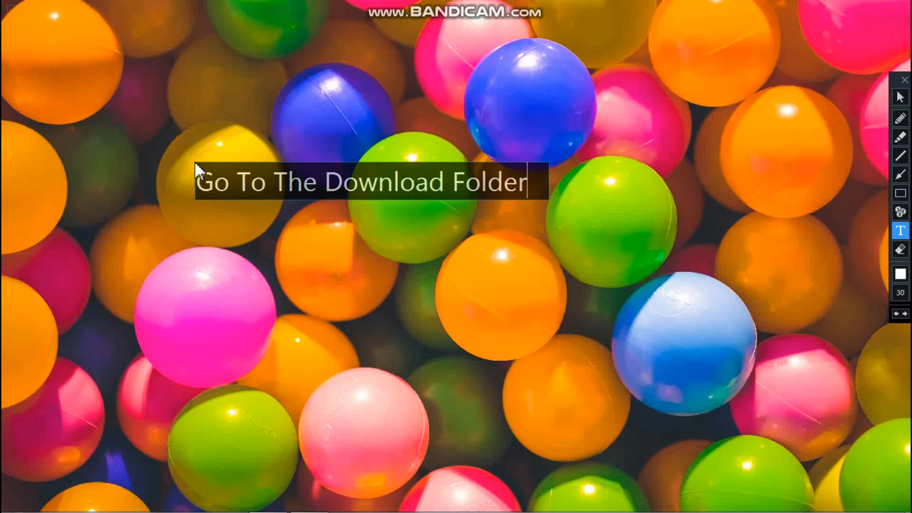
click(174, 282)
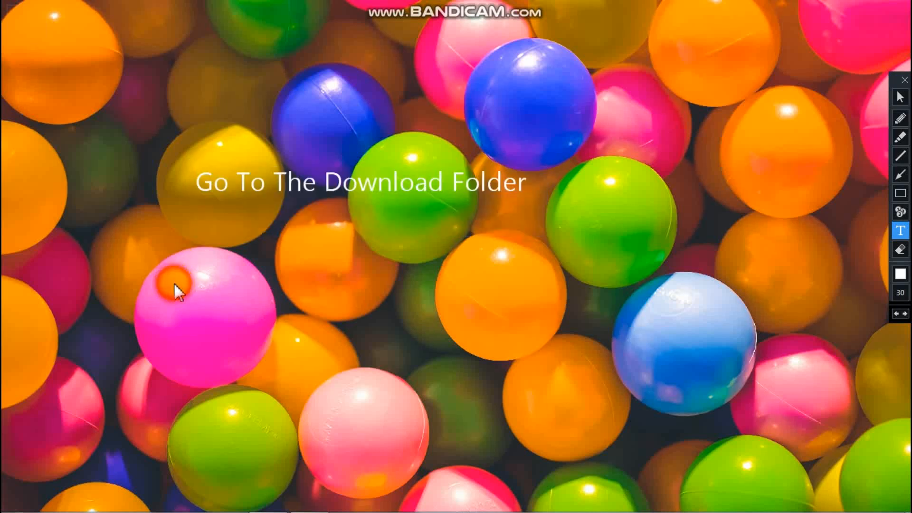
key(ctrl+z)
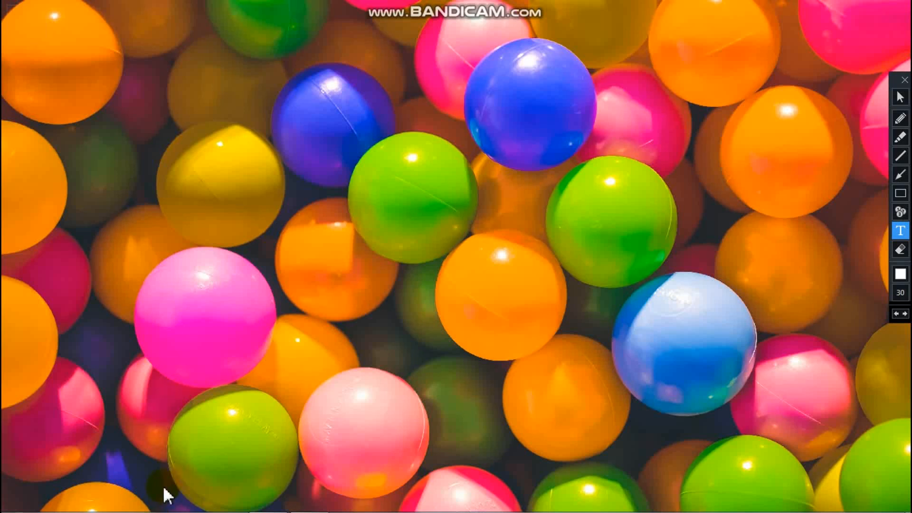
Return from text annotation to the normal cursor and open the Downloads folder in Windows Explorer.
click(208, 404)
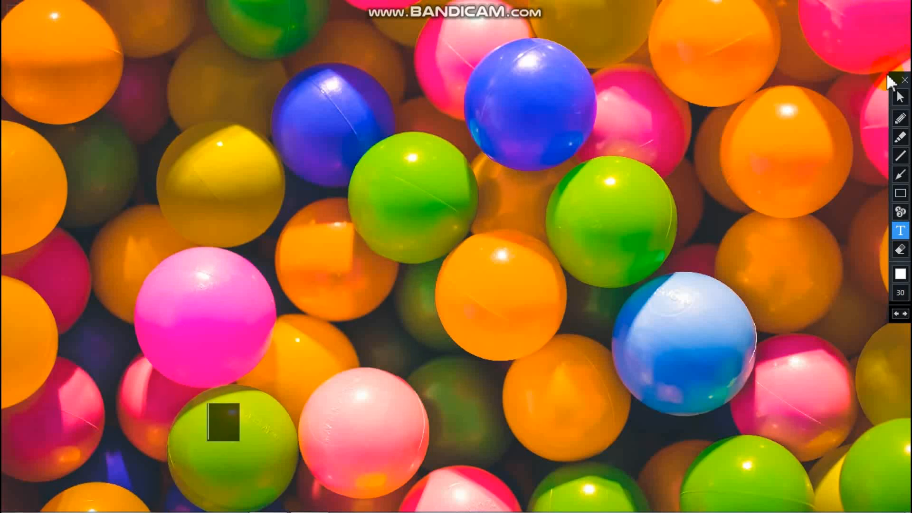
click(900, 97)
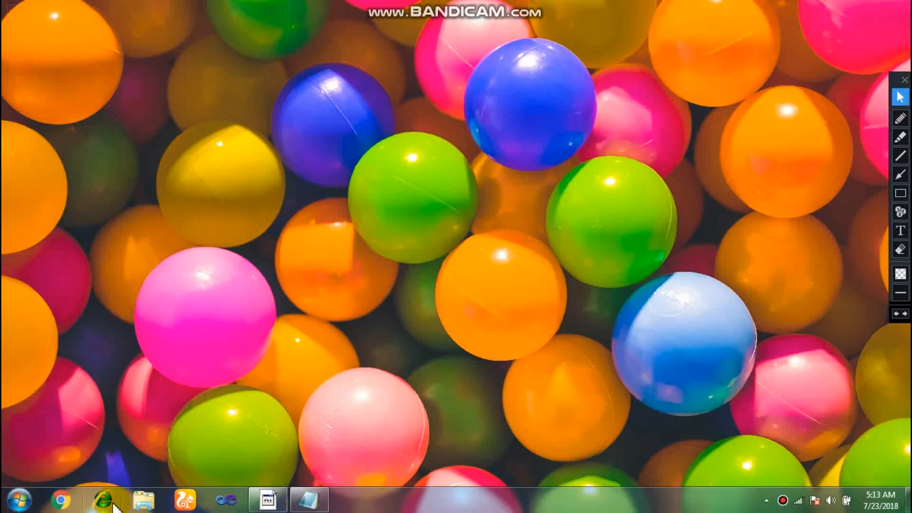
click(134, 502)
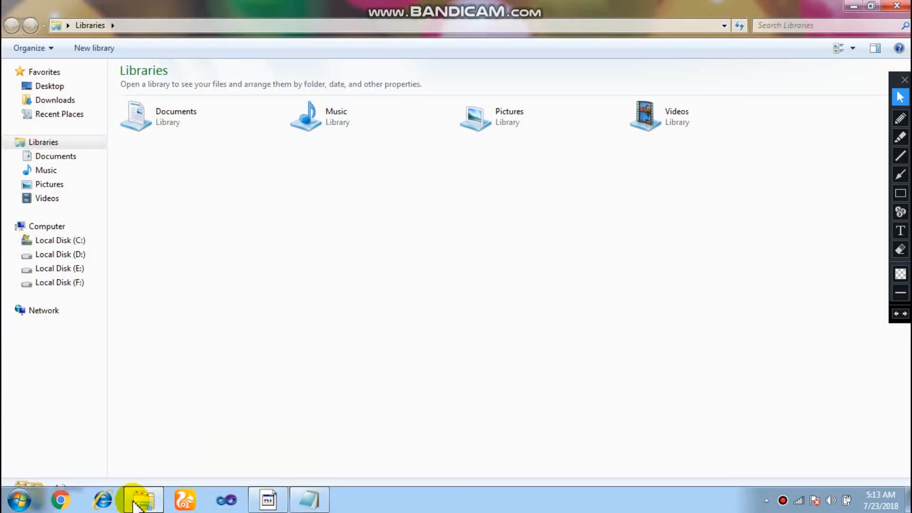
click(70, 102)
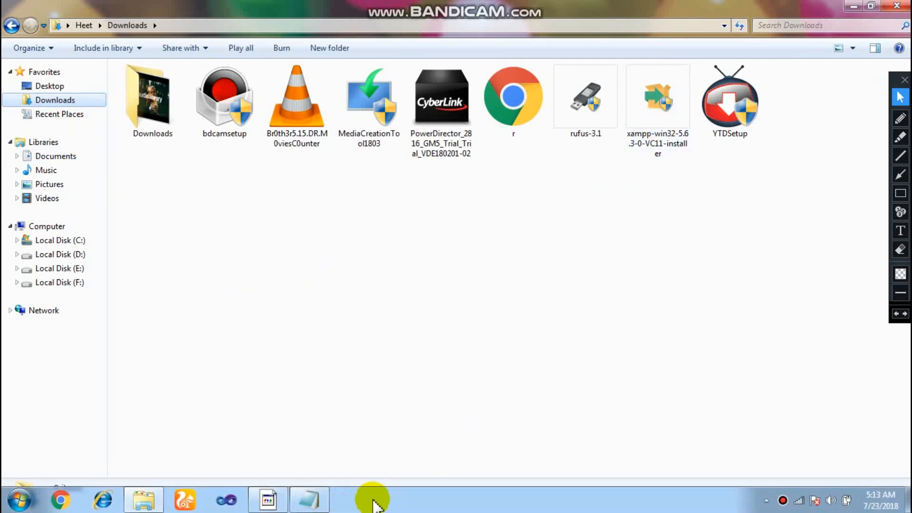
Switch to the Notepad notes and highlight the line "2.Run The xampp server".
click(309, 499)
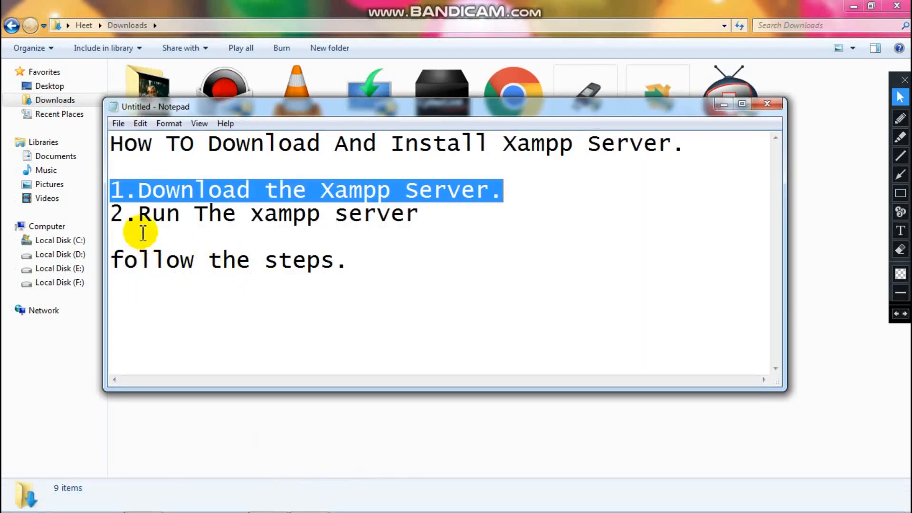
click(116, 214)
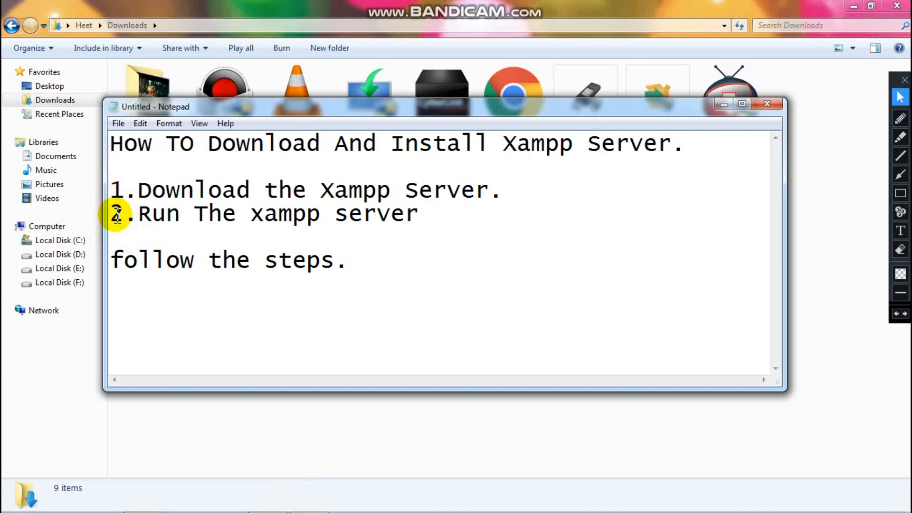
key(shift+Right)
key(shift+Right)
key(shift+Right)
key(shift+Right)
key(shift+Right)
key(shift+Right)
key(shift+Right)
key(shift+Right)
key(shift+Right)
key(shift+Right)
key(shift+Right)
key(shift+Right)
key(shift+Right)
key(shift+Right)
key(shift+Right)
key(shift+Right)
key(shift+Right)
key(shift+Right)
key(shift+Right)
key(shift+Right)
key(shift+Right)
key(shift+Right)
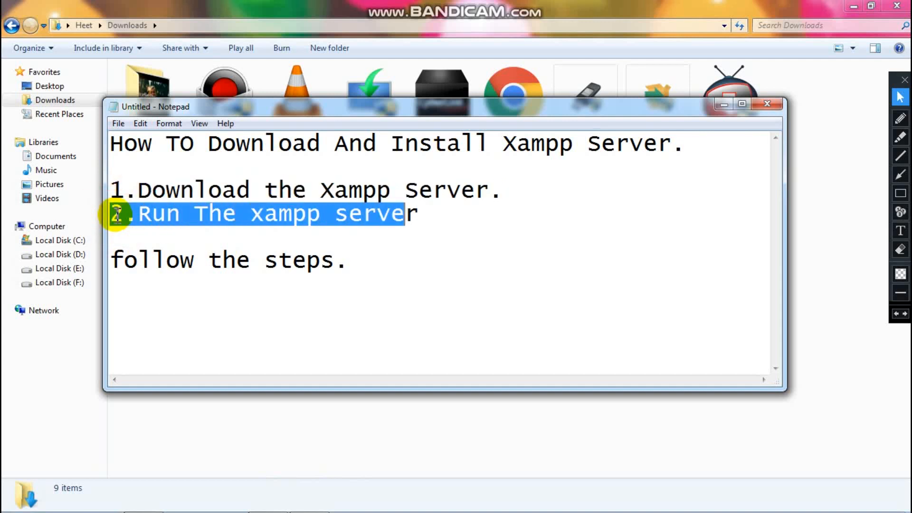
Highlight the line "follow the steps" in the notes.
click(116, 263)
key(shift+Right)
key(shift+Right)
key(shift+Right)
key(shift+Right)
key(shift+Right)
key(shift+Right)
key(shift+Right)
key(shift+Right)
key(shift+Right)
key(shift+Right)
key(shift+Right)
key(shift+Right)
key(shift+Right)
key(shift+Right)
key(shift+Right)
key(shift+Right)
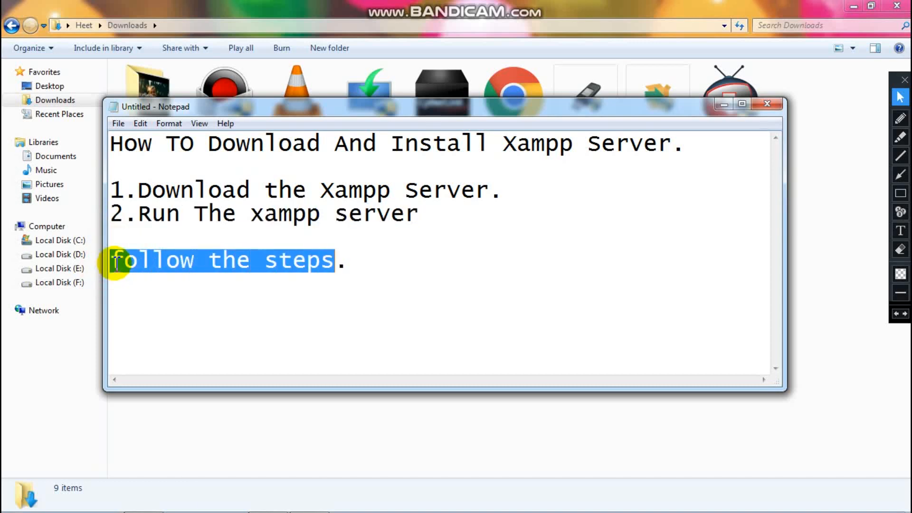
Minimize the notes and launch xampp-win32-5.6.3-0-VC11-installer from the Downloads folder.
click(723, 104)
click(665, 114)
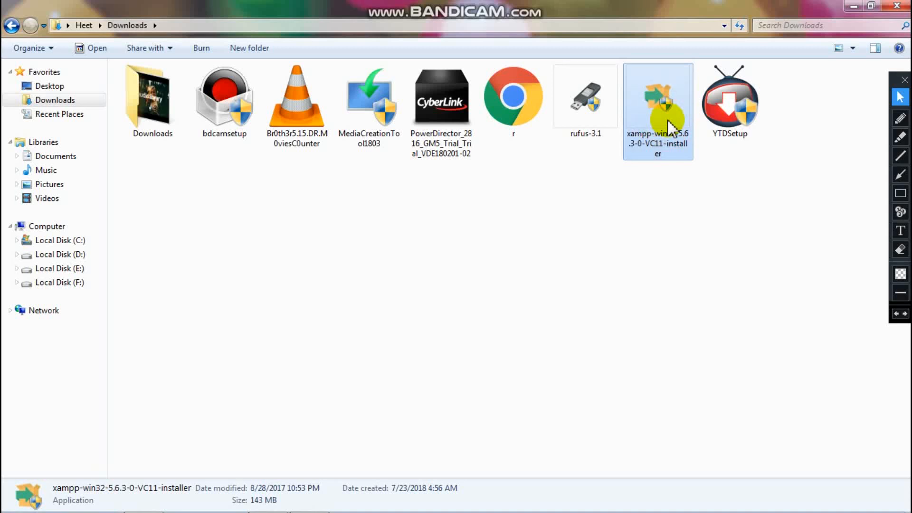
right_click(668, 123)
click(662, 143)
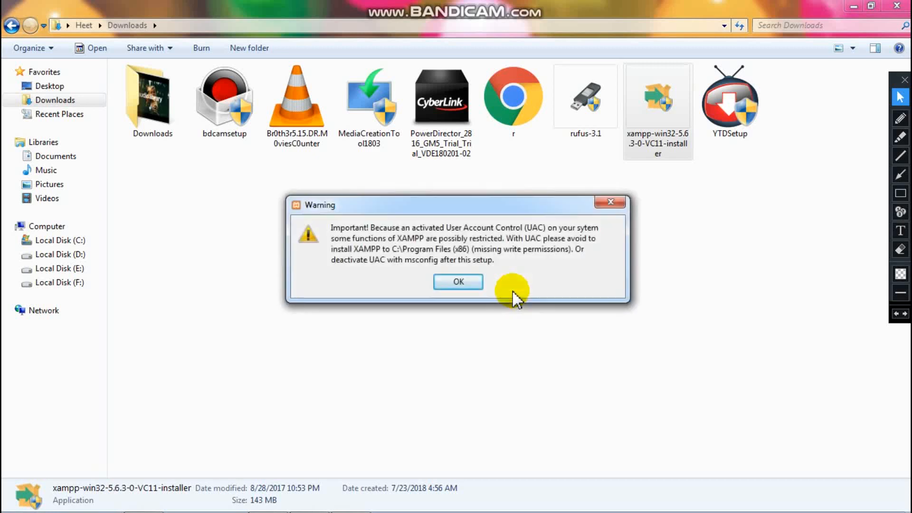
Minimize the folder window, acknowledge the UAC warning and advance the XAMPP setup to the installation folder page, keeping all components selected.
click(857, 7)
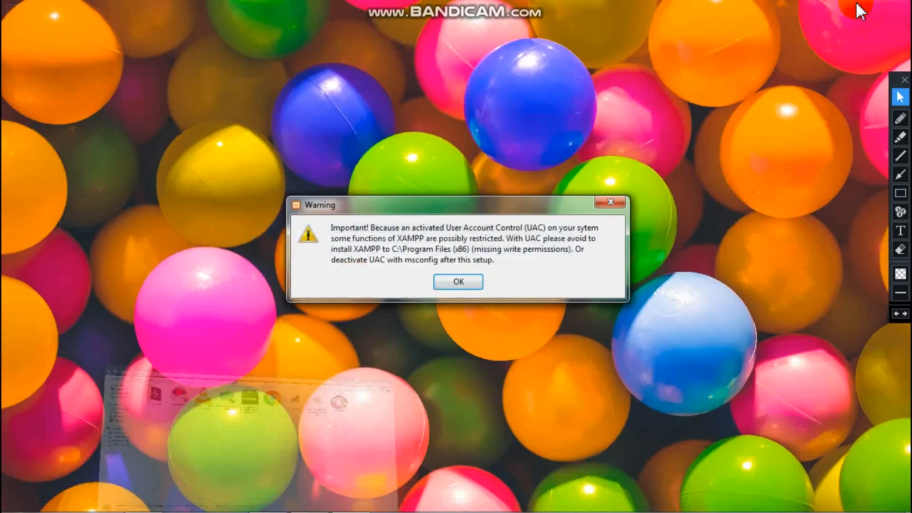
click(478, 278)
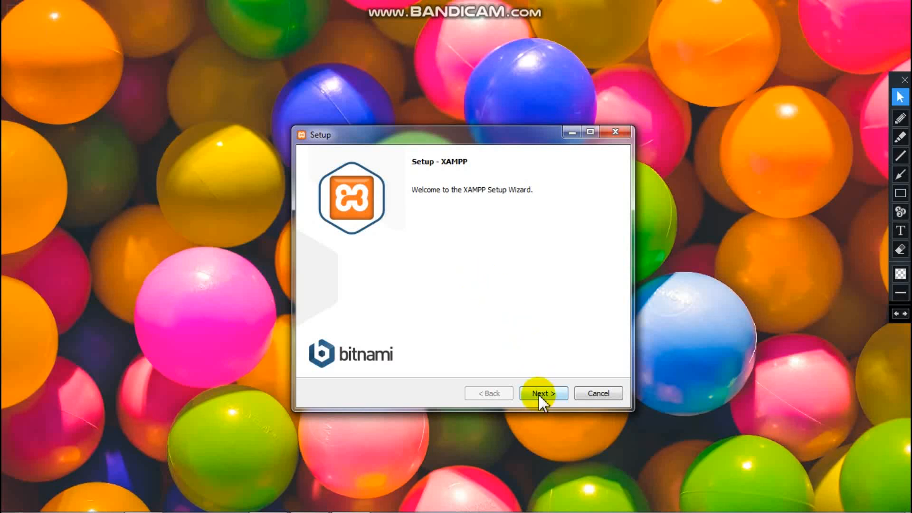
click(539, 393)
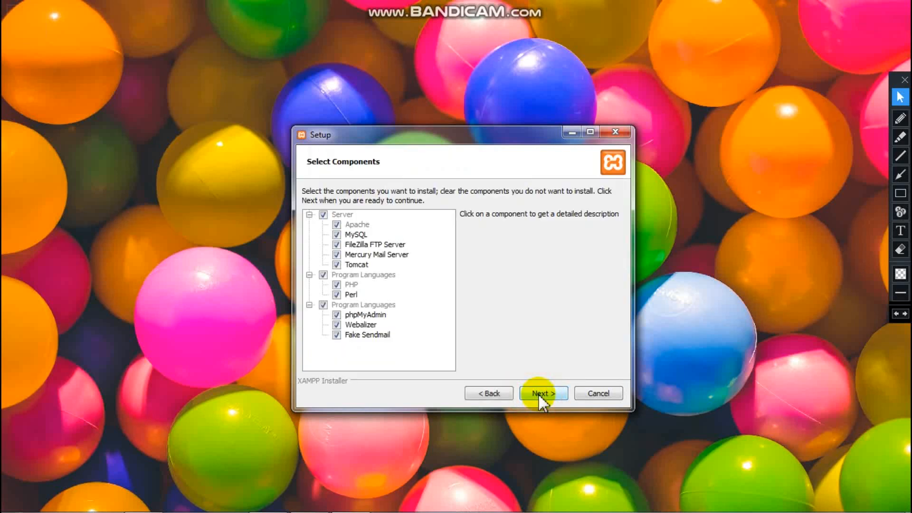
click(538, 393)
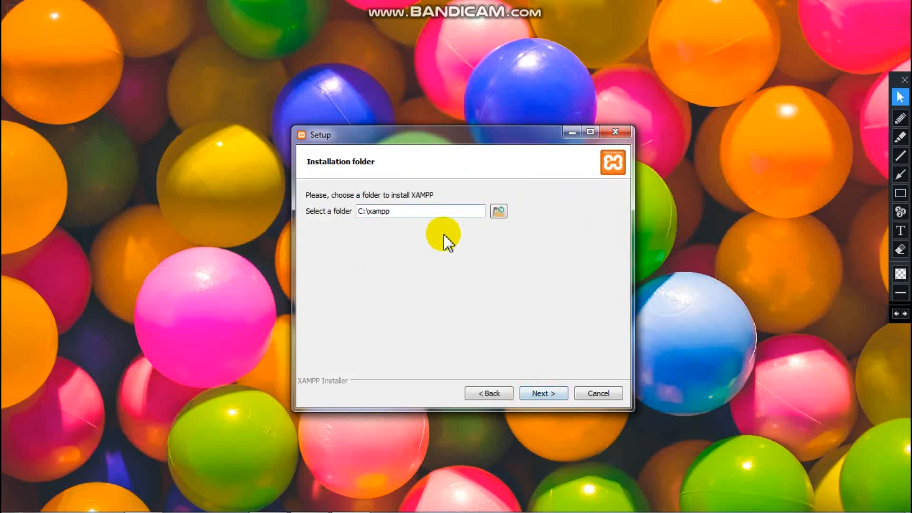
Write the on-screen text annotation "Select the folder location" below the folder field, then clear it and return to the normal cursor.
click(900, 231)
click(307, 257)
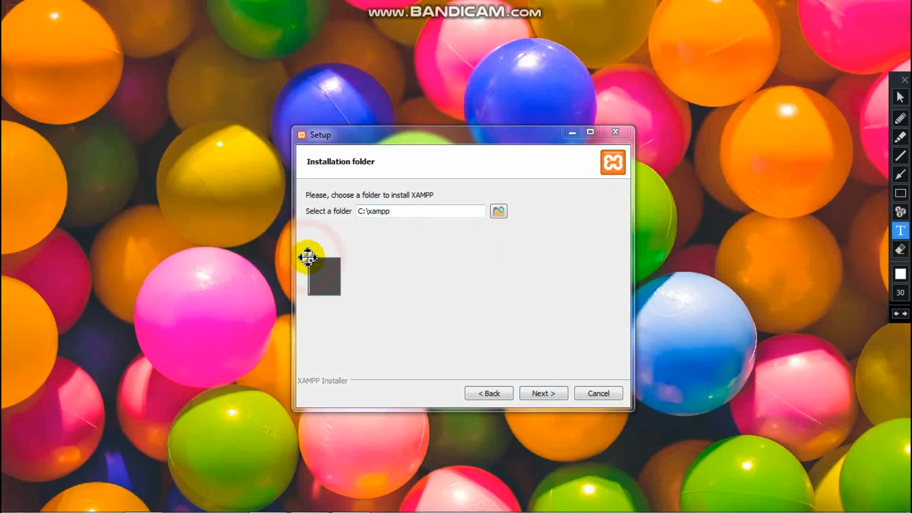
text(Selec)
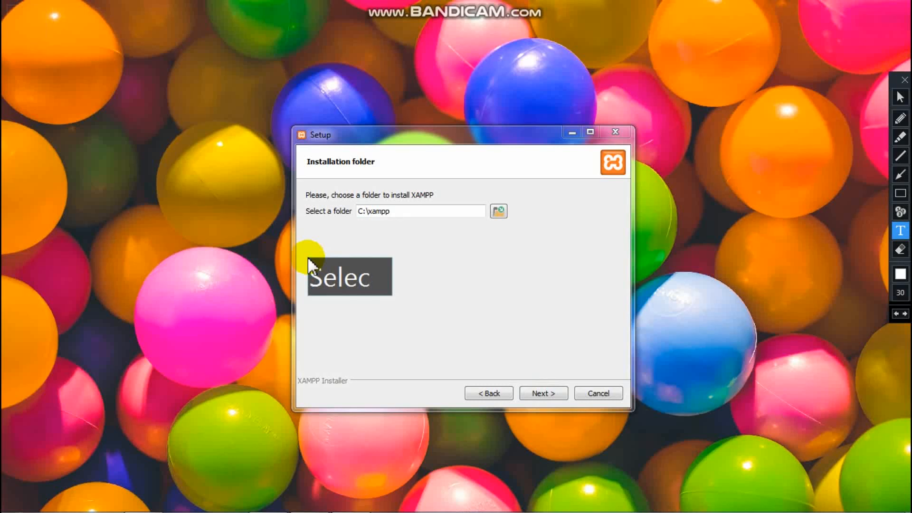
text(t )
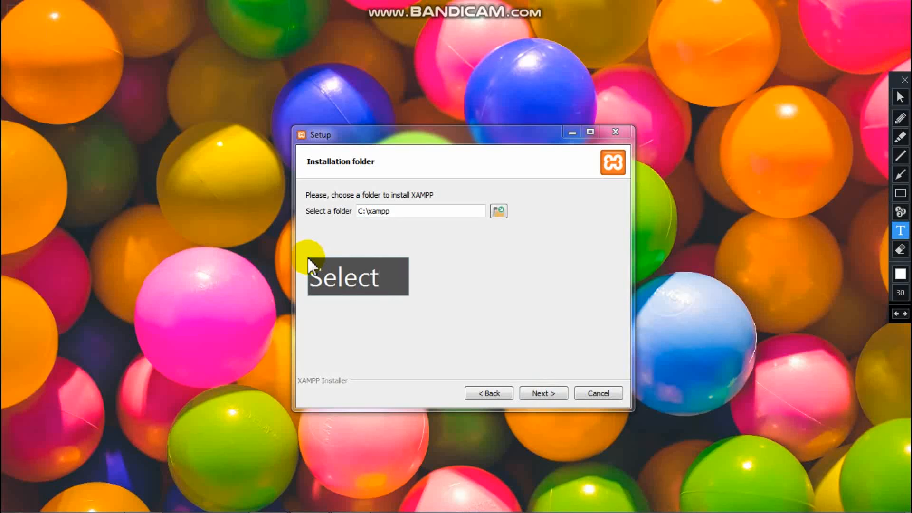
text(the )
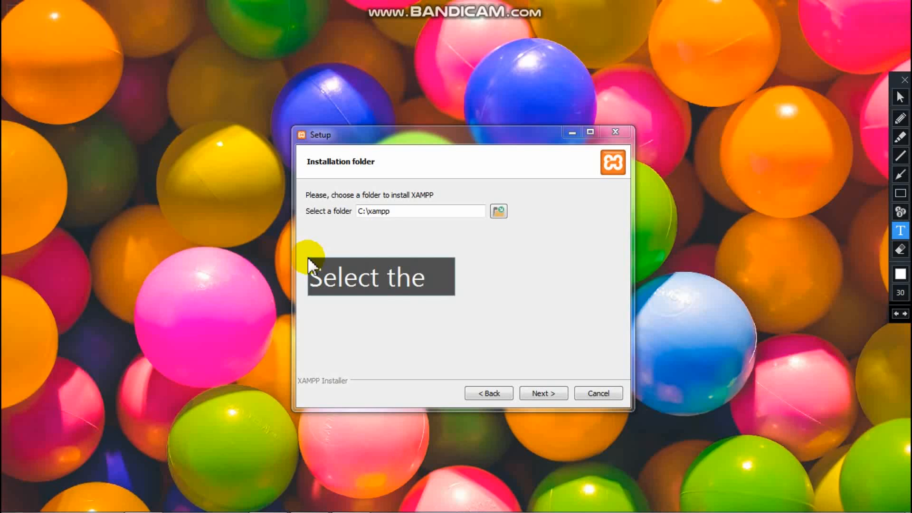
text(folder)
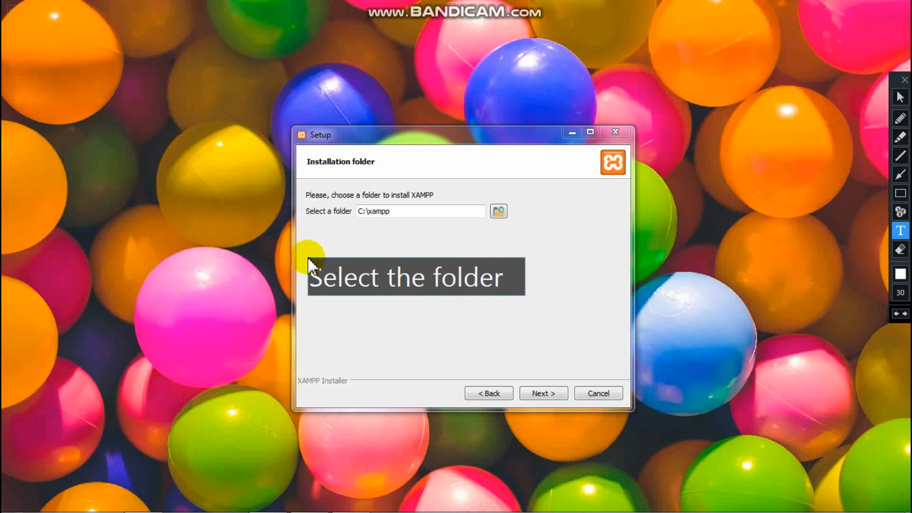
text( loac)
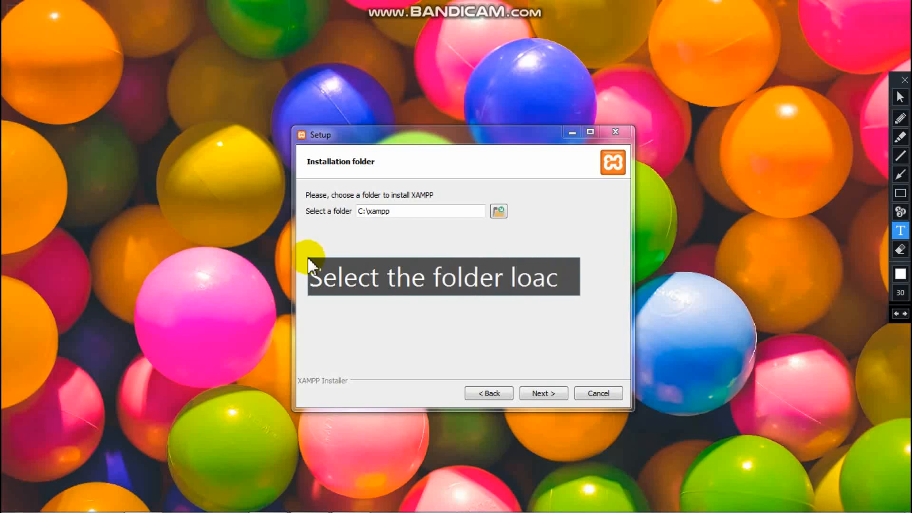
key(BackSpace)
key(BackSpace)
text(cation)
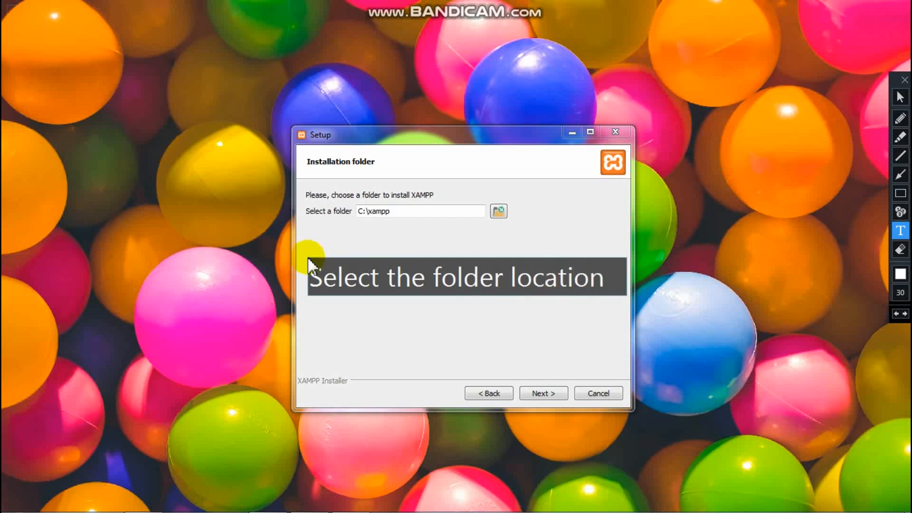
click(329, 310)
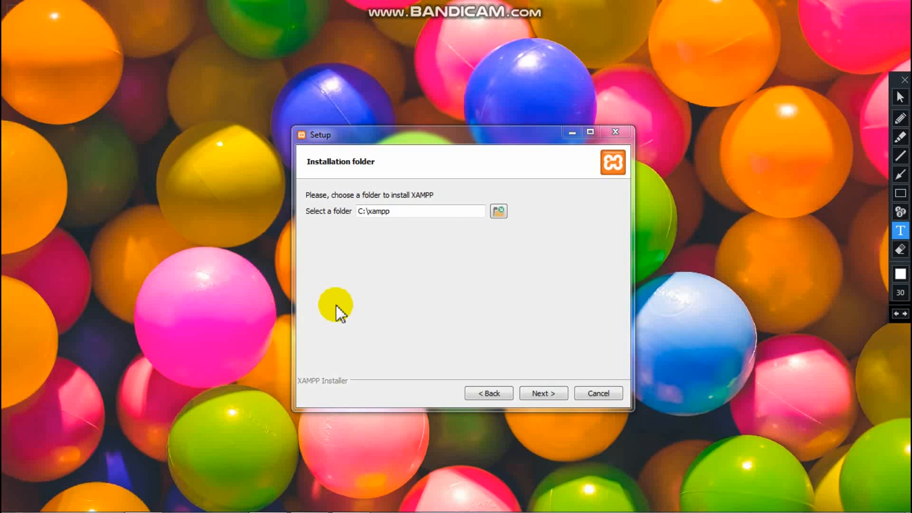
click(495, 217)
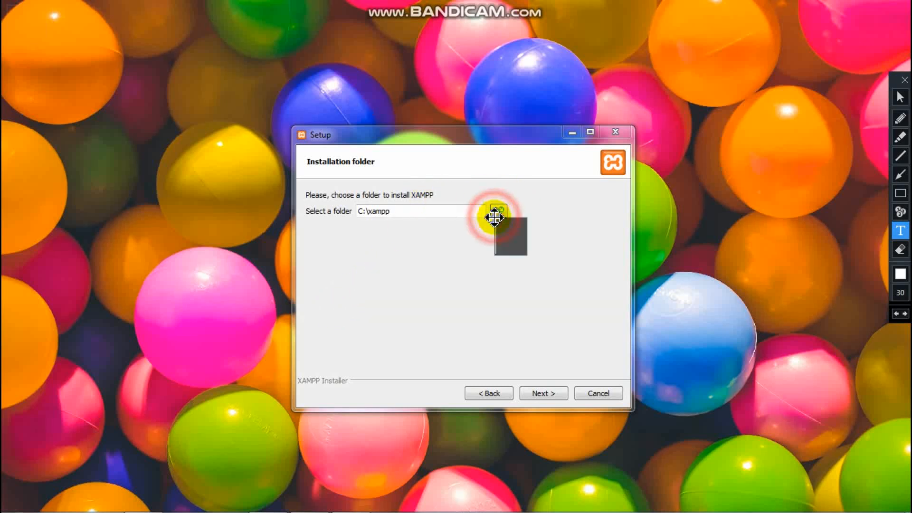
click(495, 211)
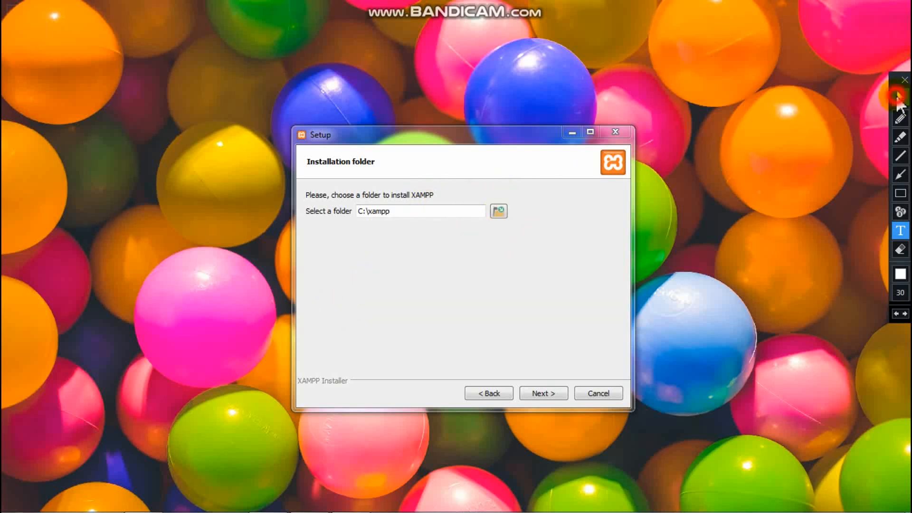
click(902, 98)
Cancel out of browsing for a directory, set the installation folder to C:\xampp2 and continue the setup.
click(499, 211)
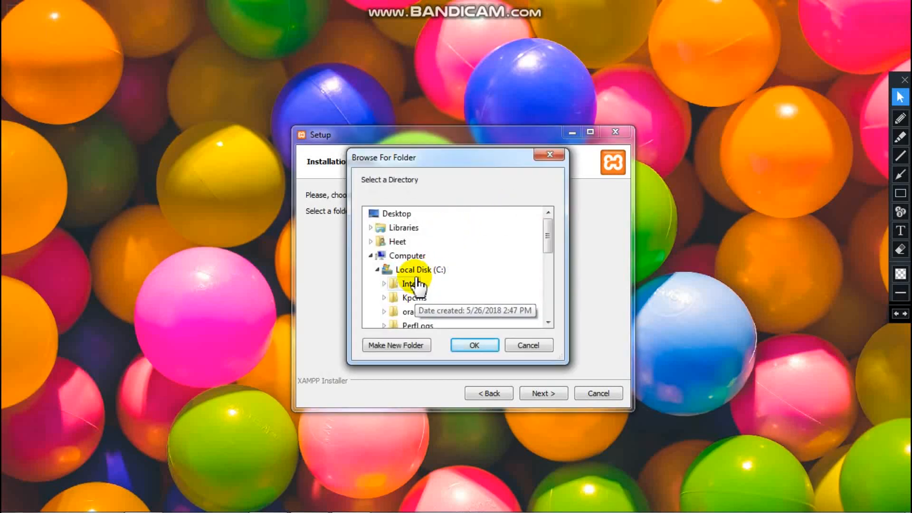
click(527, 345)
click(422, 210)
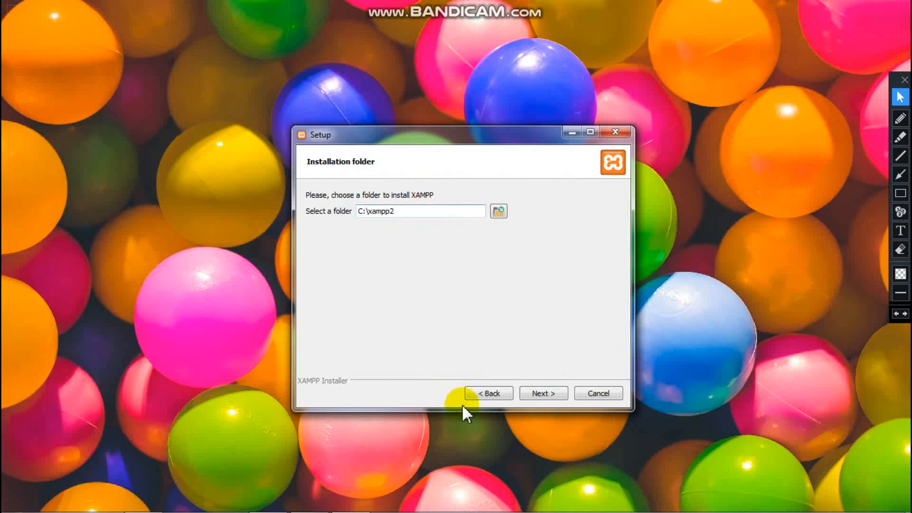
click(548, 389)
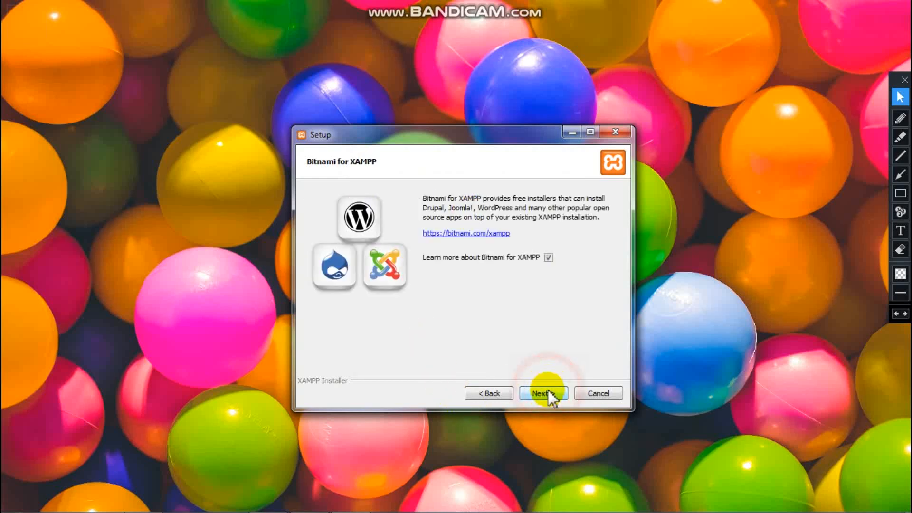
Continue past the Bitnami page, close the Internet Explorer window it opens and start the XAMPP installation.
click(548, 390)
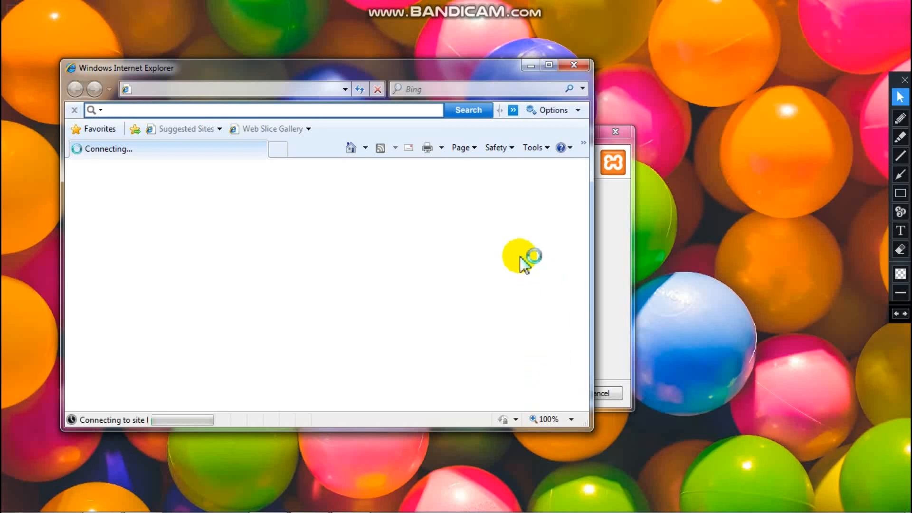
click(572, 68)
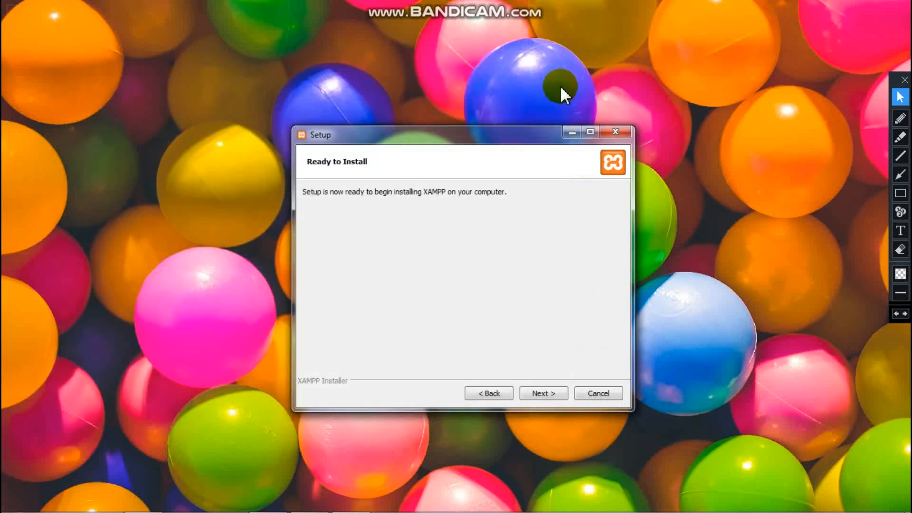
click(550, 390)
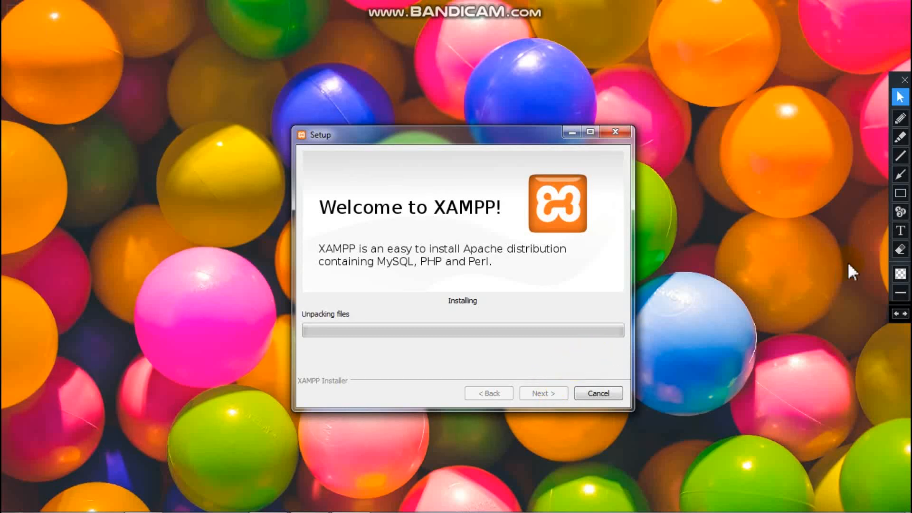
Write the on-screen text annotation "Starting Installation" over the upper part of the setup window.
click(900, 231)
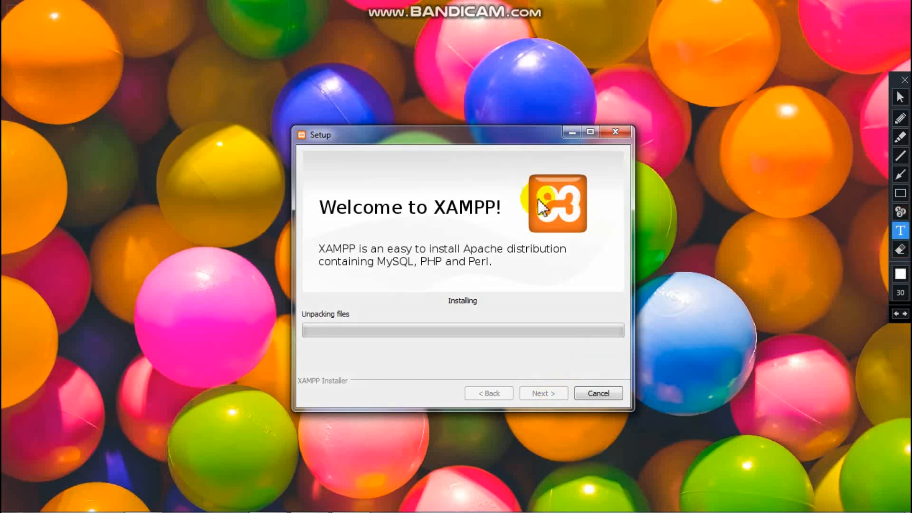
click(320, 162)
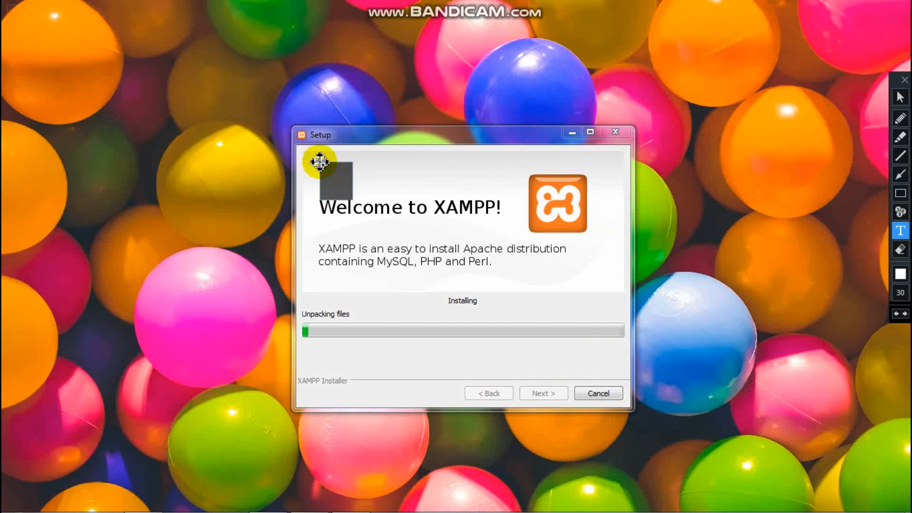
text(Star)
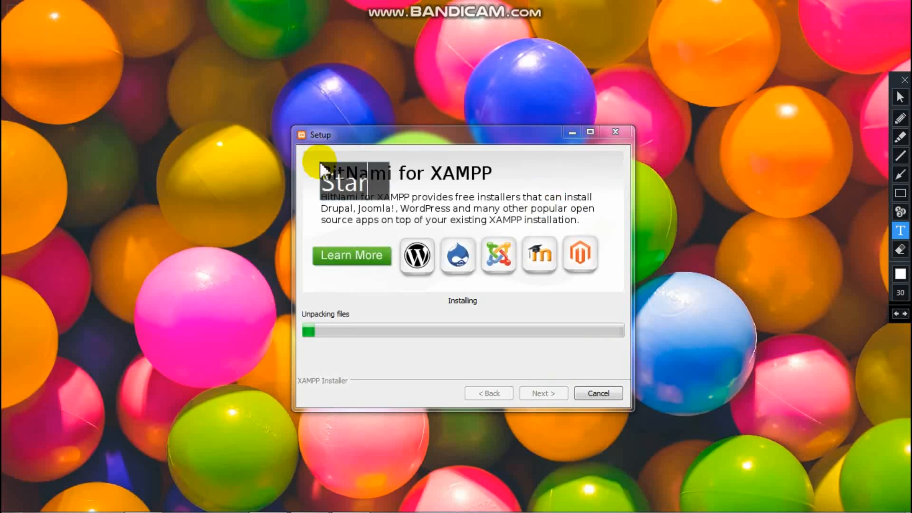
text(ting Ins)
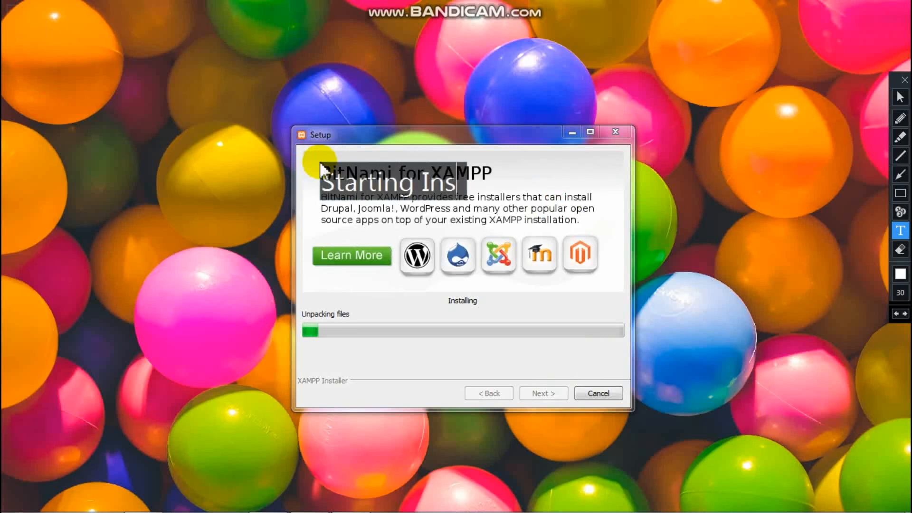
text(tallation)
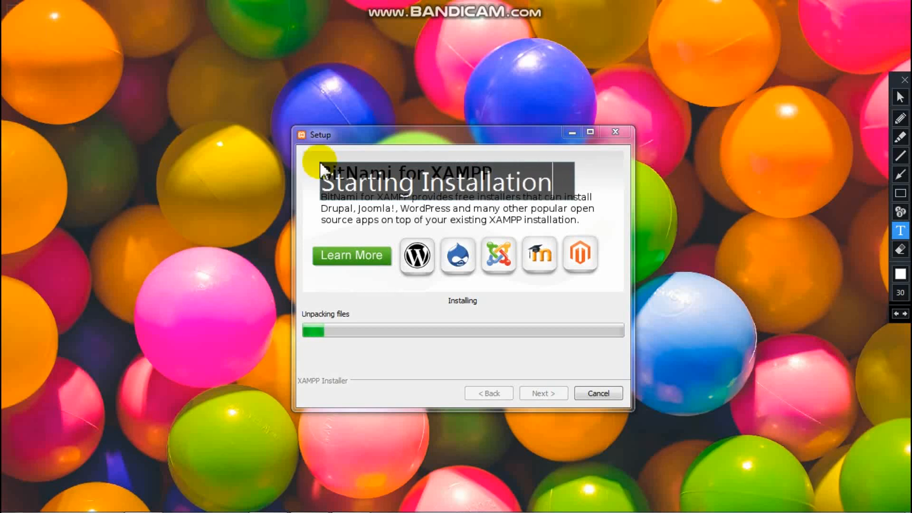
Clear the text annotation, return to the normal cursor, disable starting the Control Panel and finish the XAMPP setup.
click(316, 173)
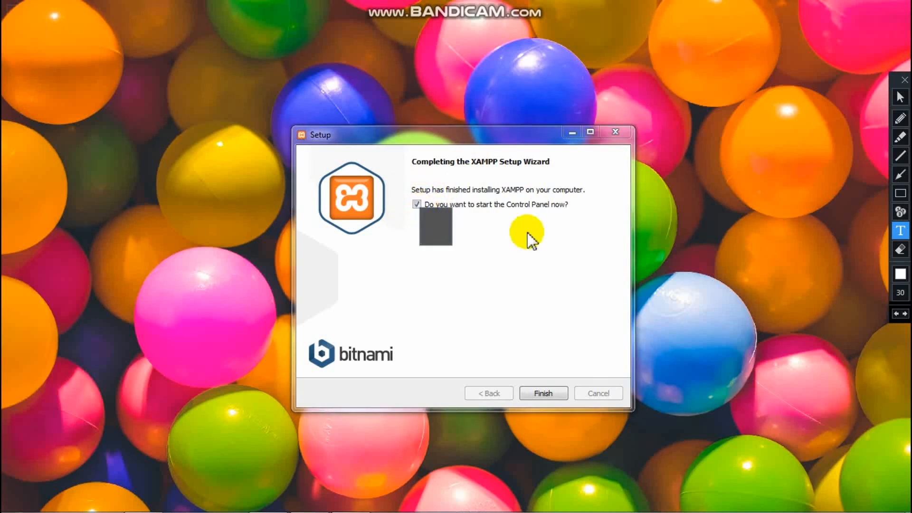
click(899, 98)
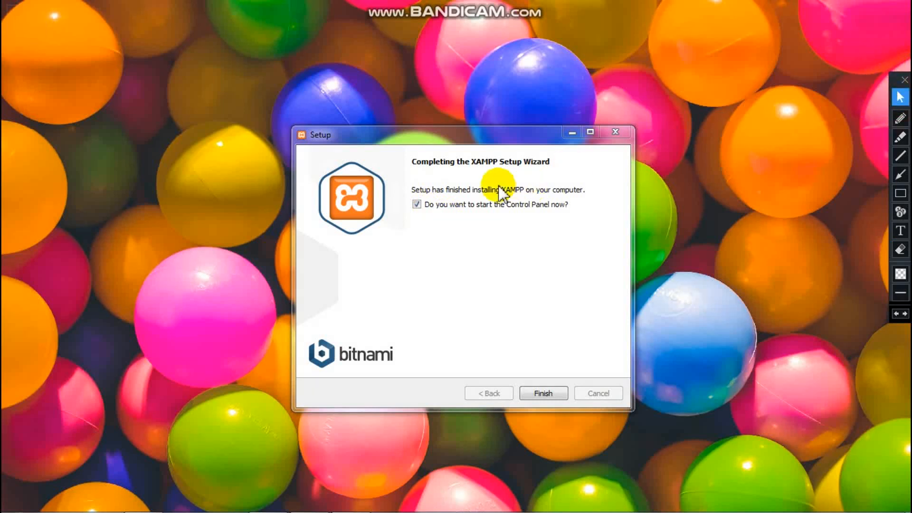
click(417, 205)
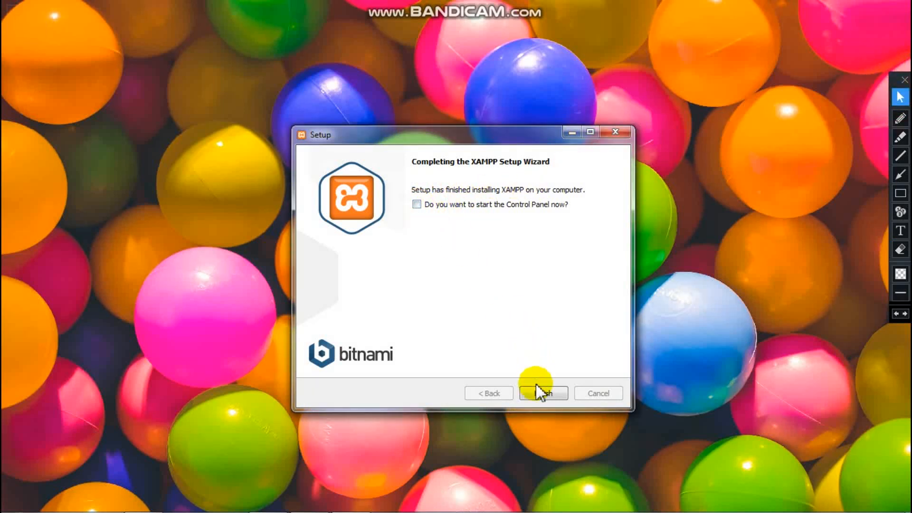
click(537, 397)
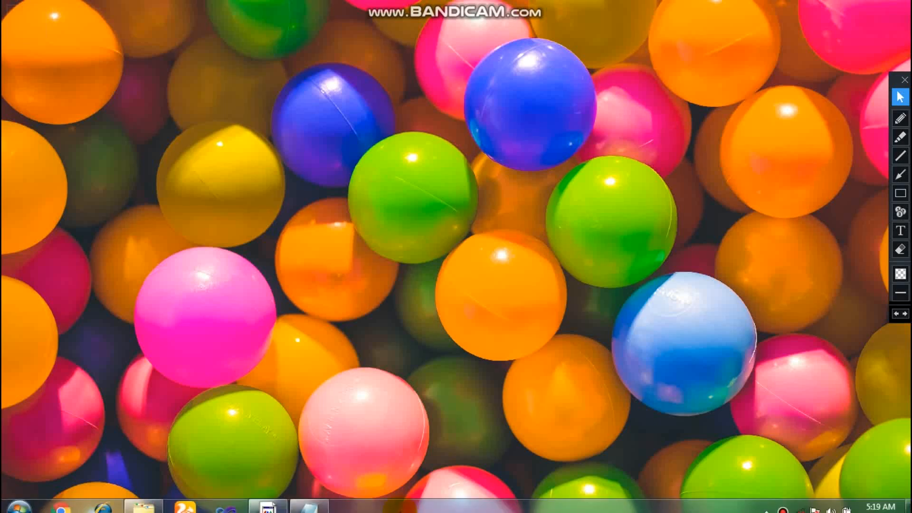
Switch to Windows Explorer and open the htdocs folder inside C:\xampp2.
click(153, 502)
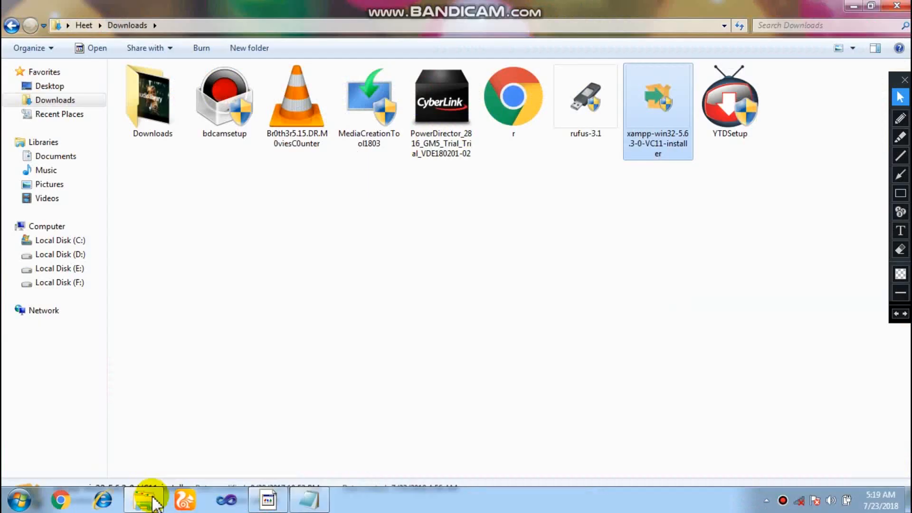
click(48, 241)
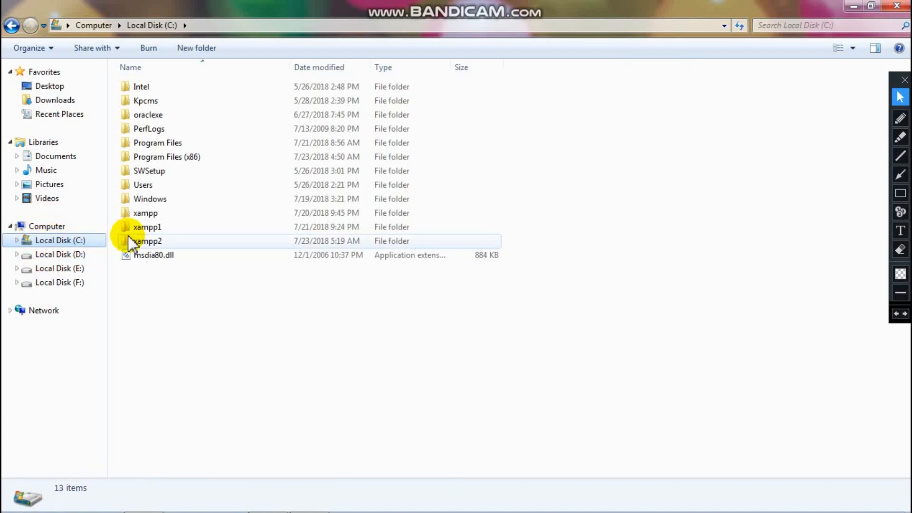
click(131, 242)
double_click(138, 237)
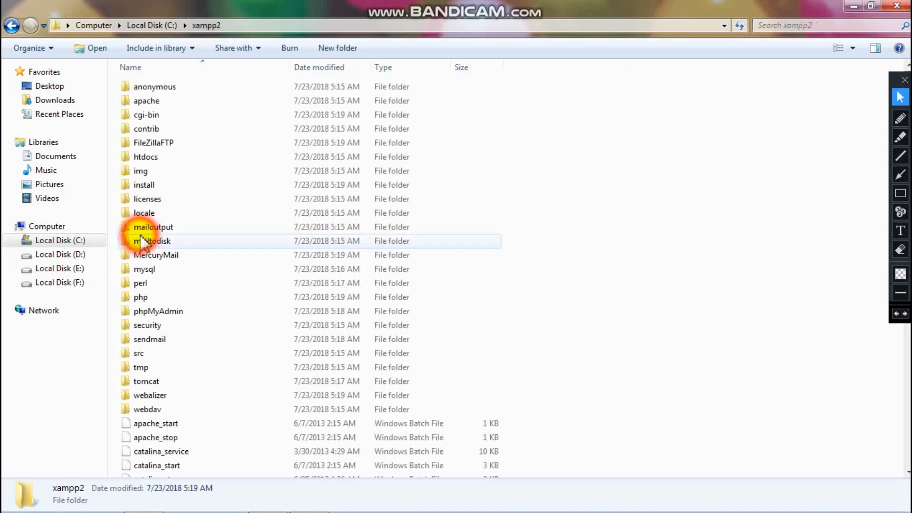
double_click(169, 157)
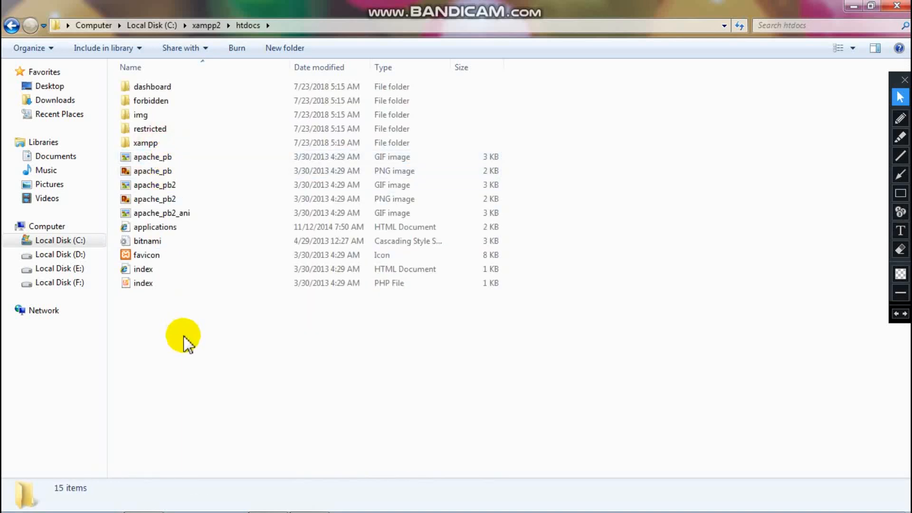
Create a new folder named "My Folder" in htdocs.
right_click(183, 335)
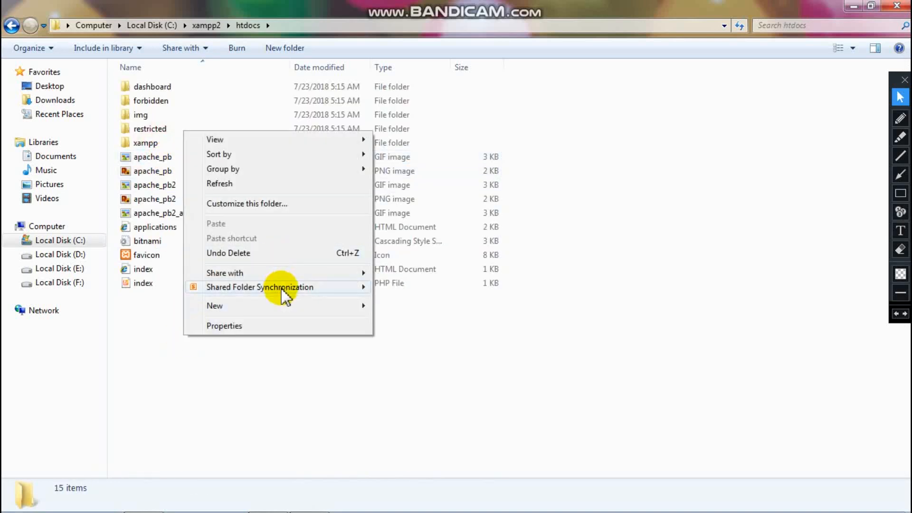
click(284, 309)
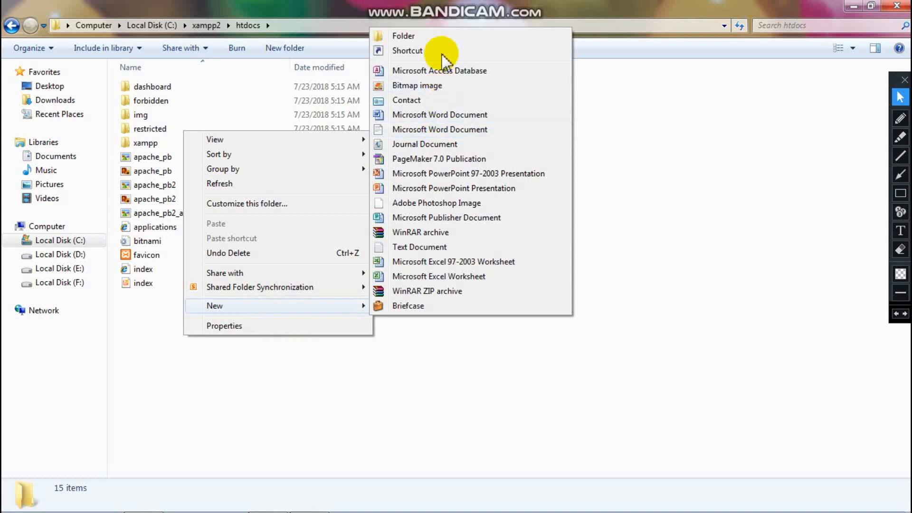
click(442, 38)
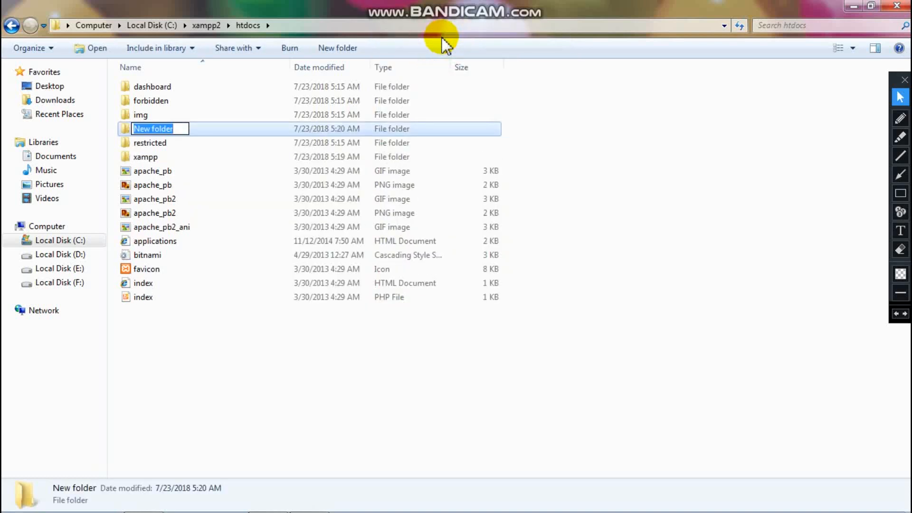
text(My)
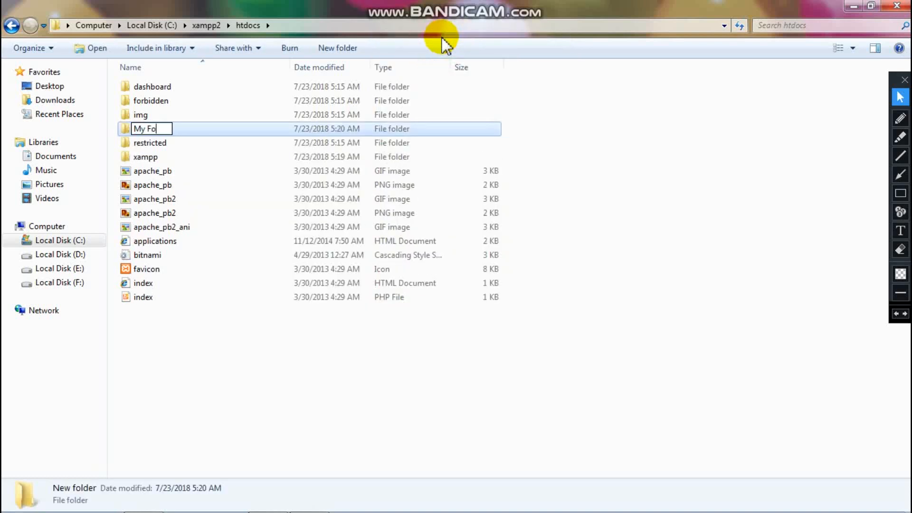
key(Return)
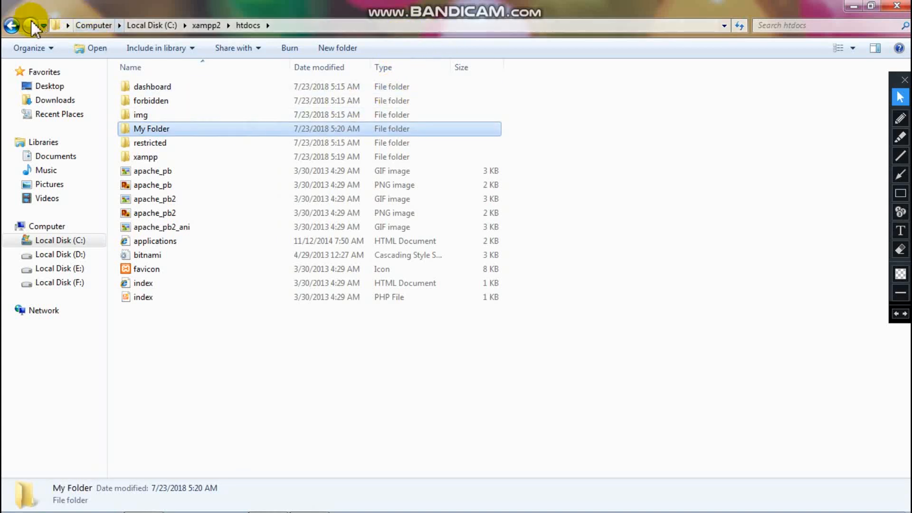
Go back to the xampp2 folder and launch the xampp-control application.
click(12, 25)
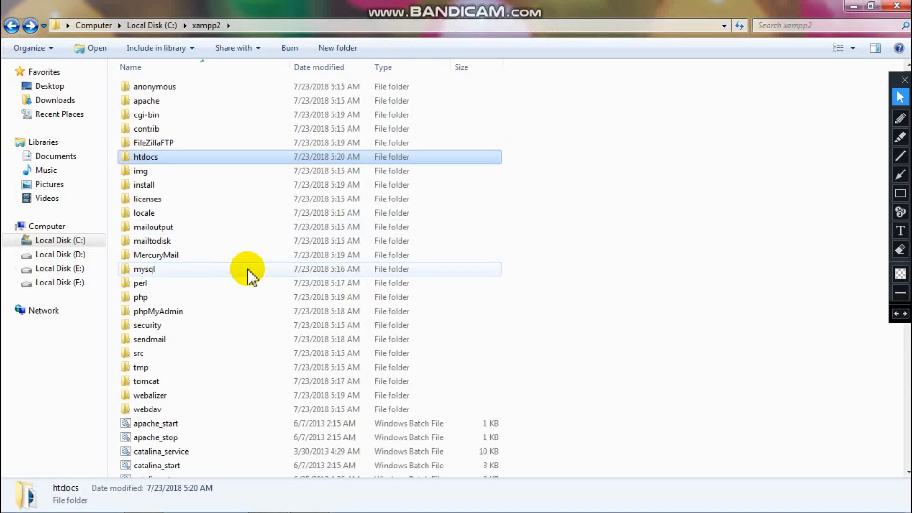
scroll(247, 269, down, 8)
click(207, 454)
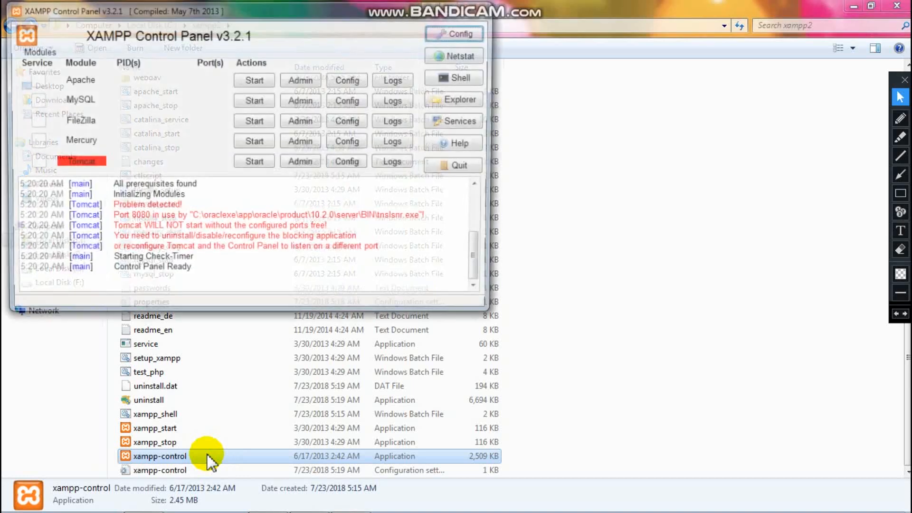
Start the Apache and MySQL modules, allowing each of them access through Windows Firewall on public networks.
click(255, 80)
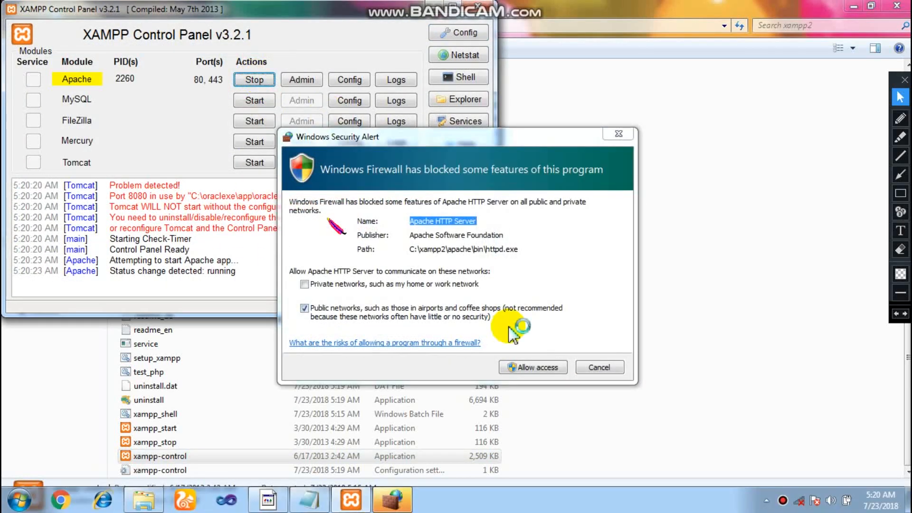
click(521, 368)
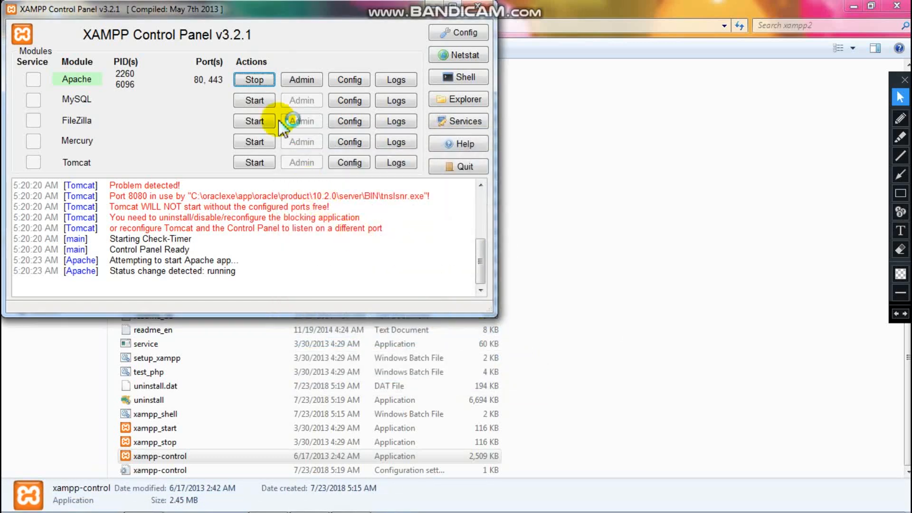
click(259, 102)
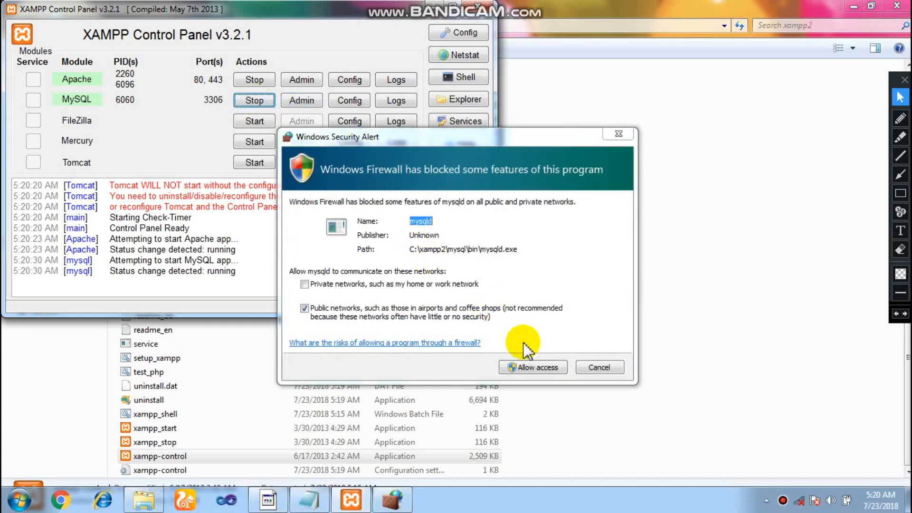
click(527, 367)
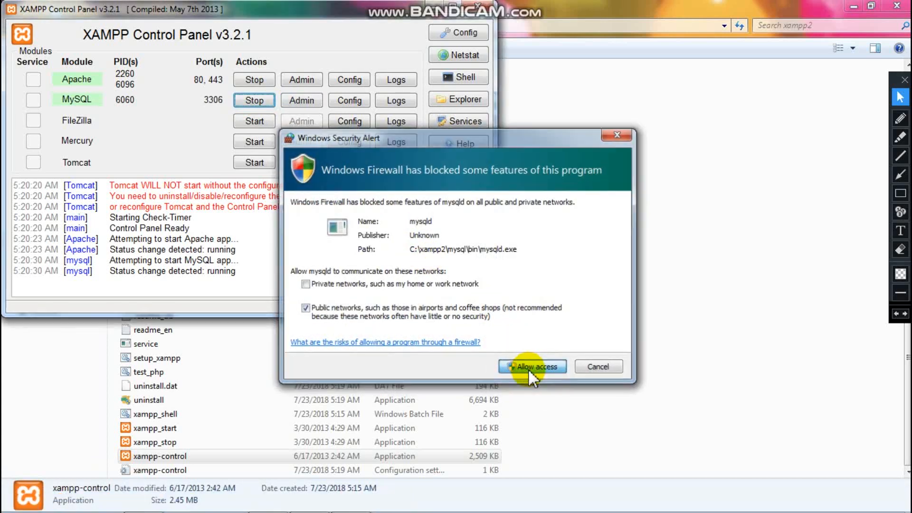
mouse_move(153, 509)
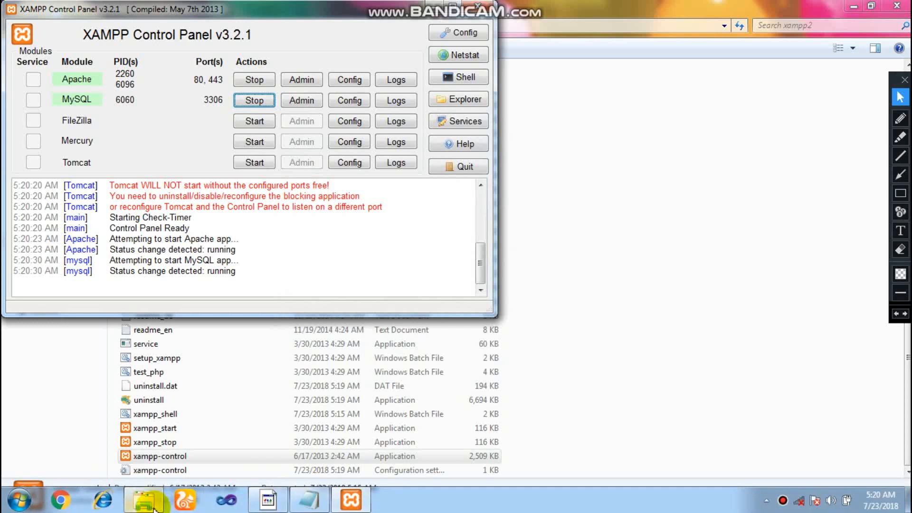
click(61, 498)
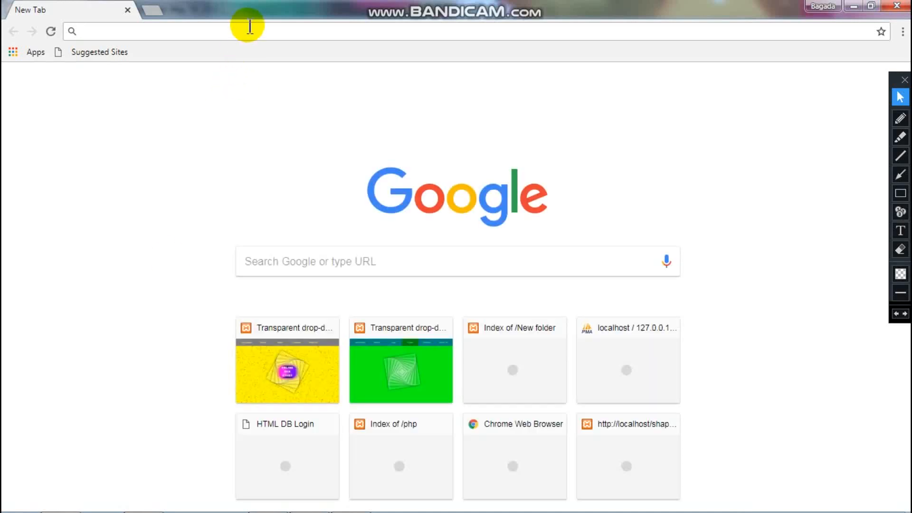
click(248, 32)
text(htt)
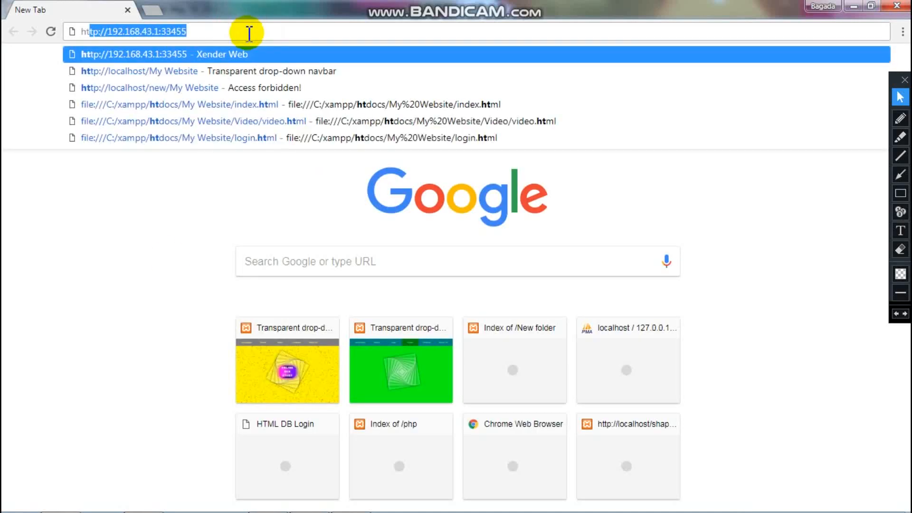
text(p://)
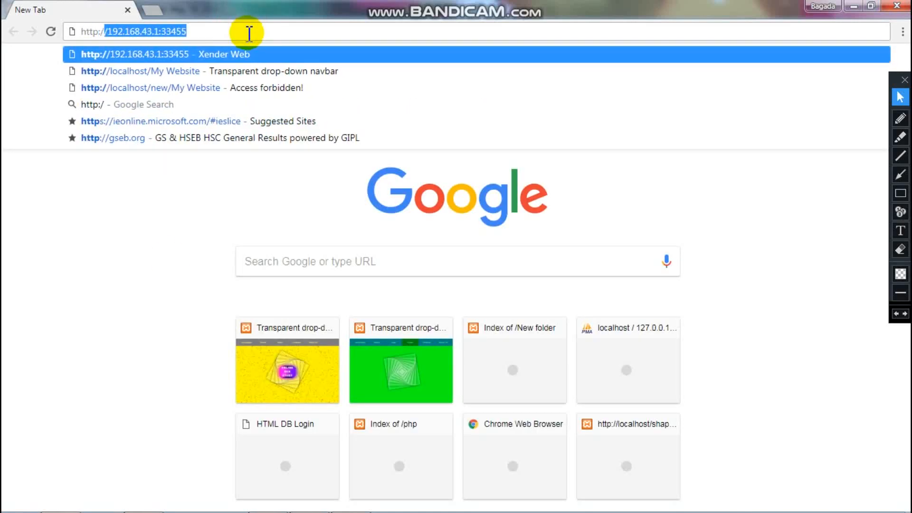
text(localhos)
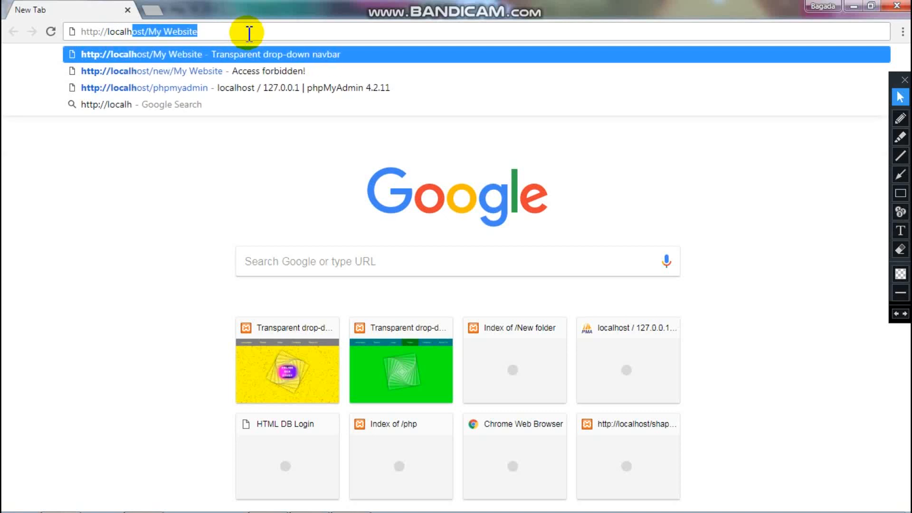
text(t)
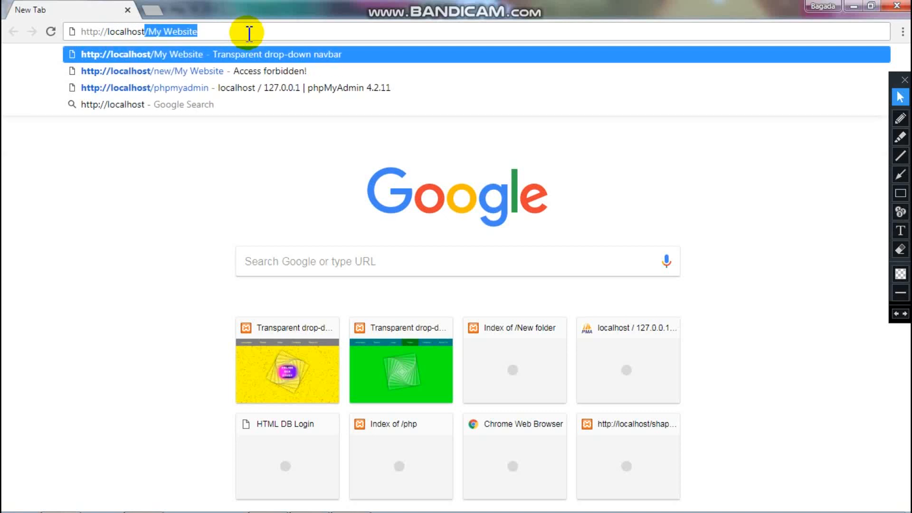
text(/My )
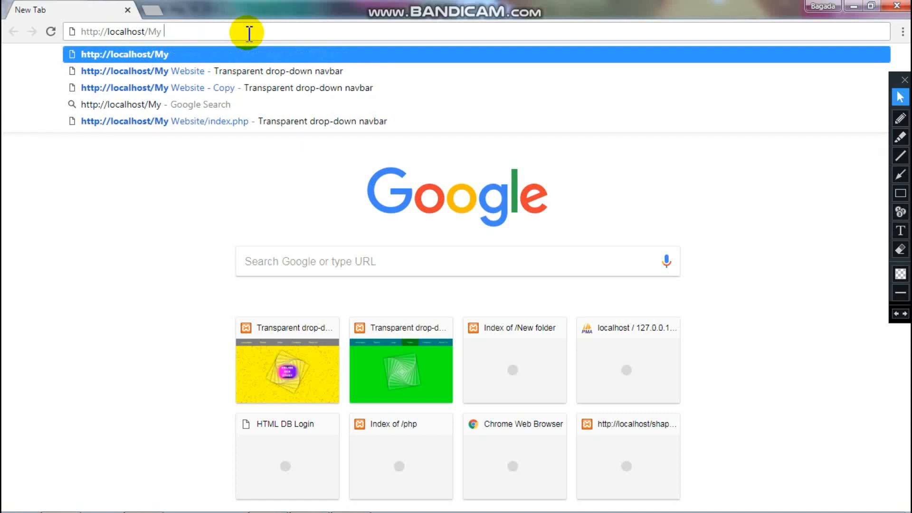
text(Folder)
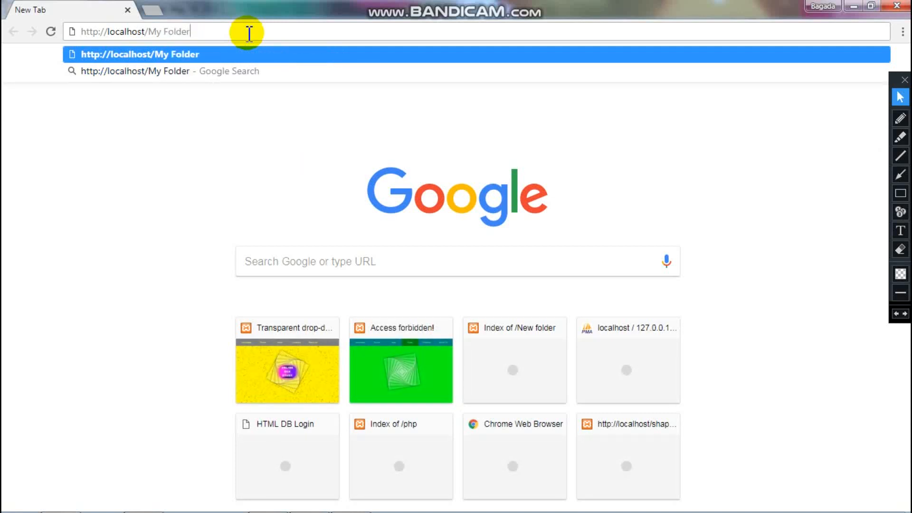
key(Return)
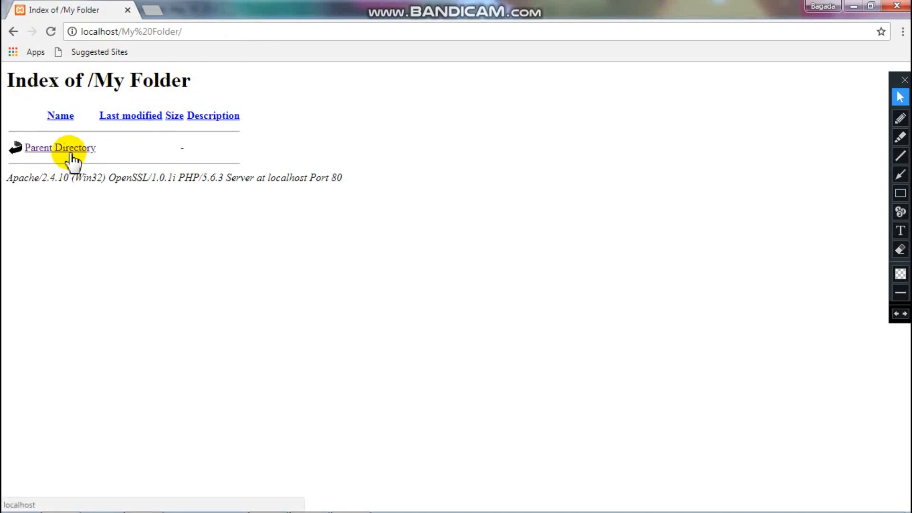
Switch to the XAMPP Control Panel and stop the Apache and MySQL modules.
mouse_move(241, 494)
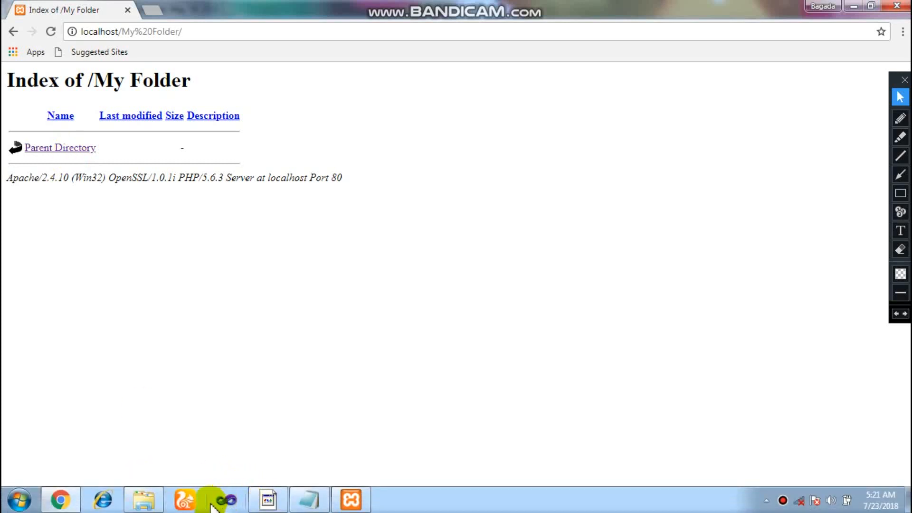
click(351, 499)
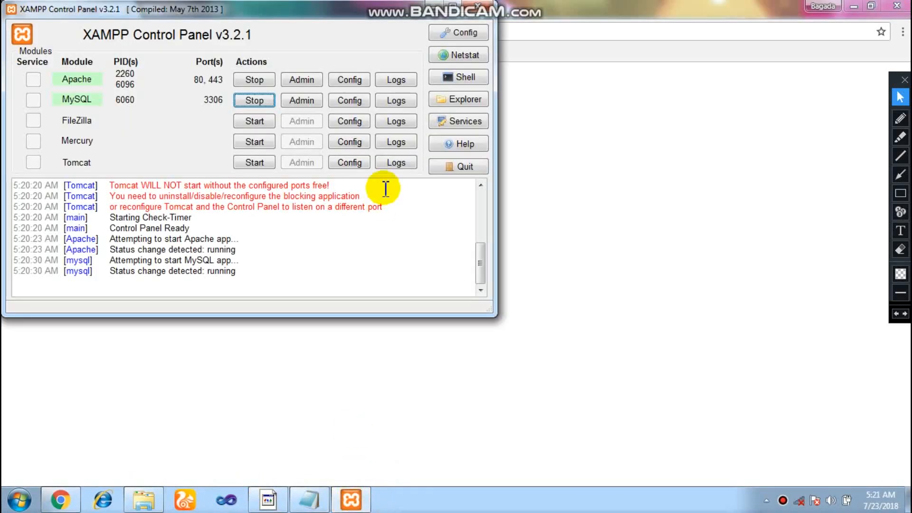
click(260, 79)
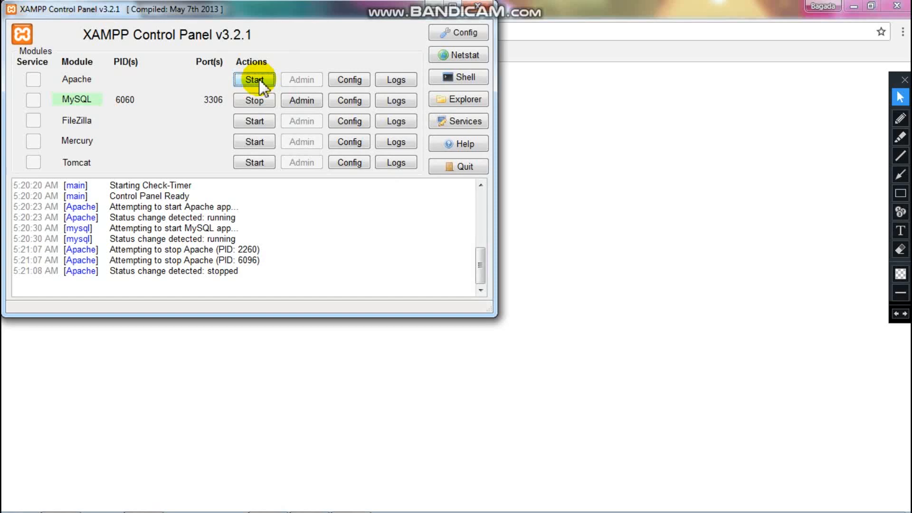
click(257, 97)
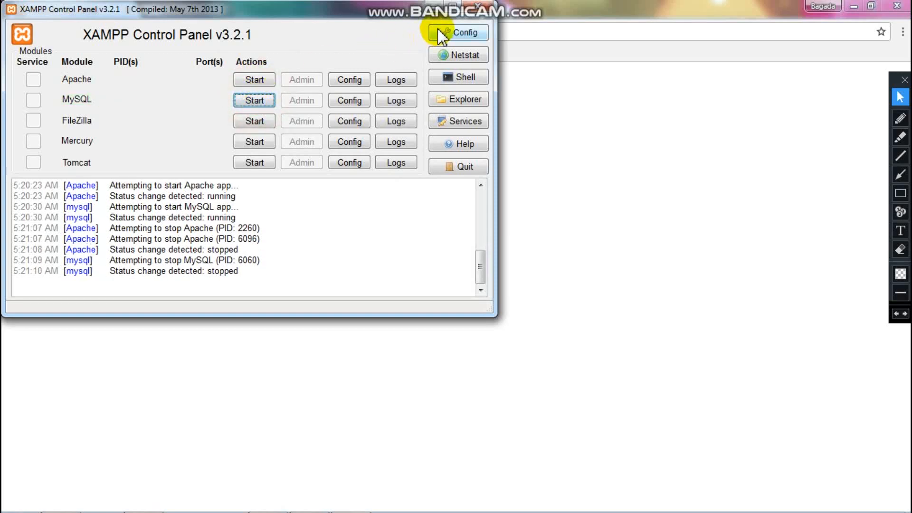
Return to Chrome and reload the localhost/My Folder page twice to check it with the servers stopped.
click(433, 6)
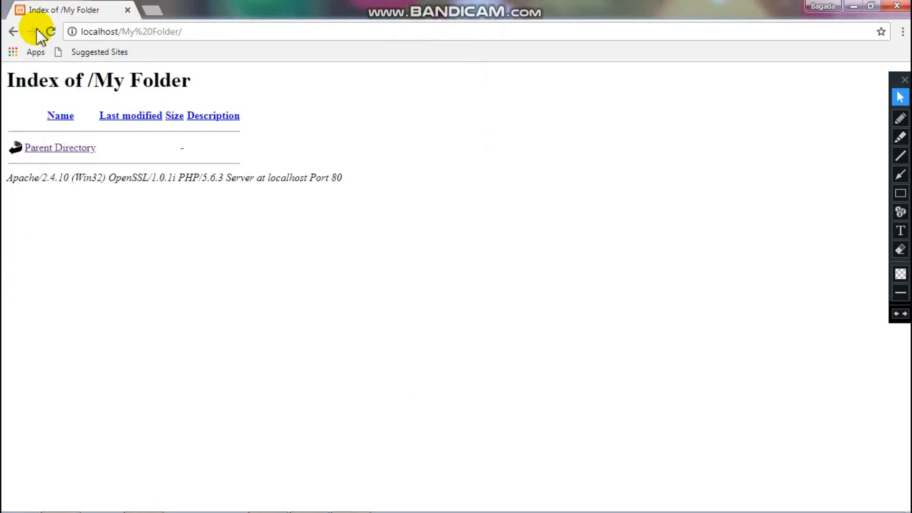
click(51, 32)
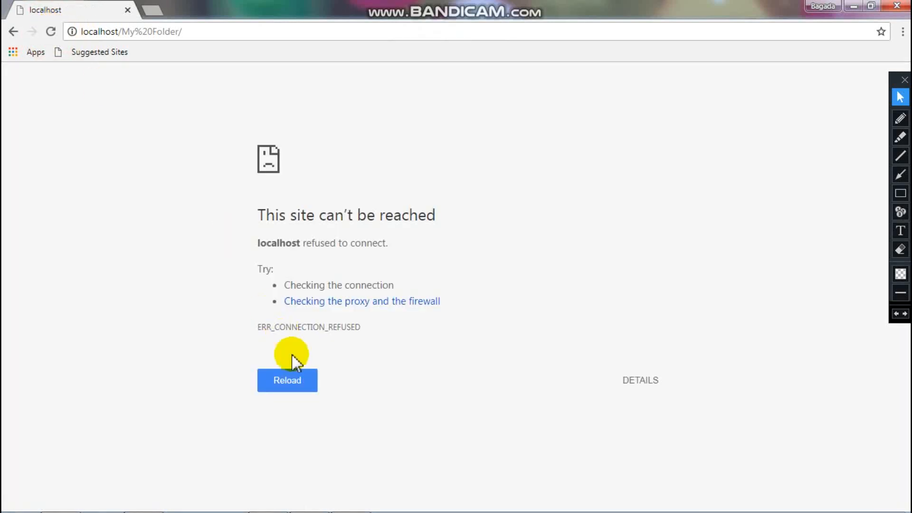
click(293, 385)
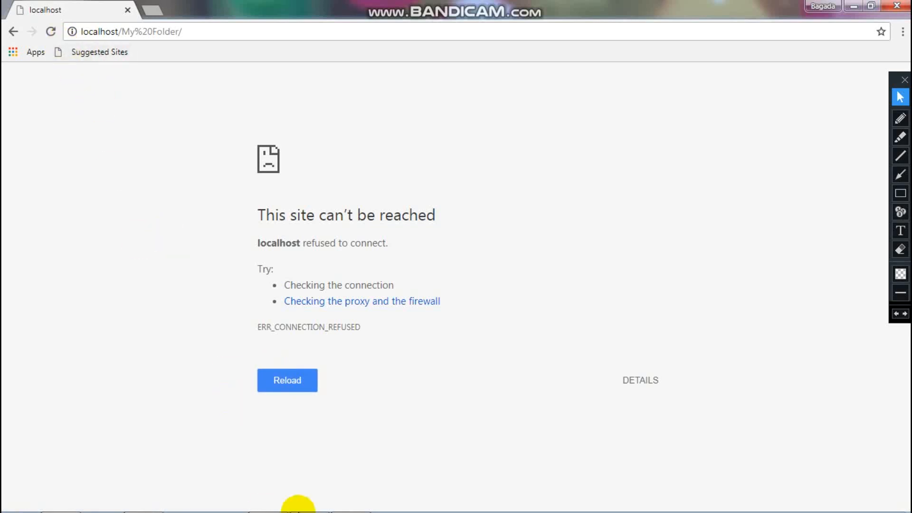
Switch to the XAMPP Control Panel, start the Apache and MySQL modules, and reload the localhost/My Folder page in Chrome.
mouse_move(317, 507)
click(351, 500)
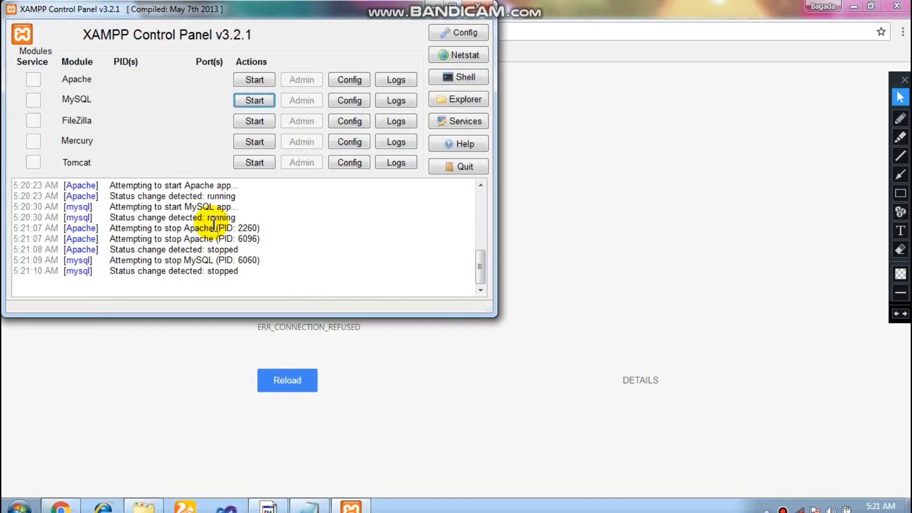
click(261, 77)
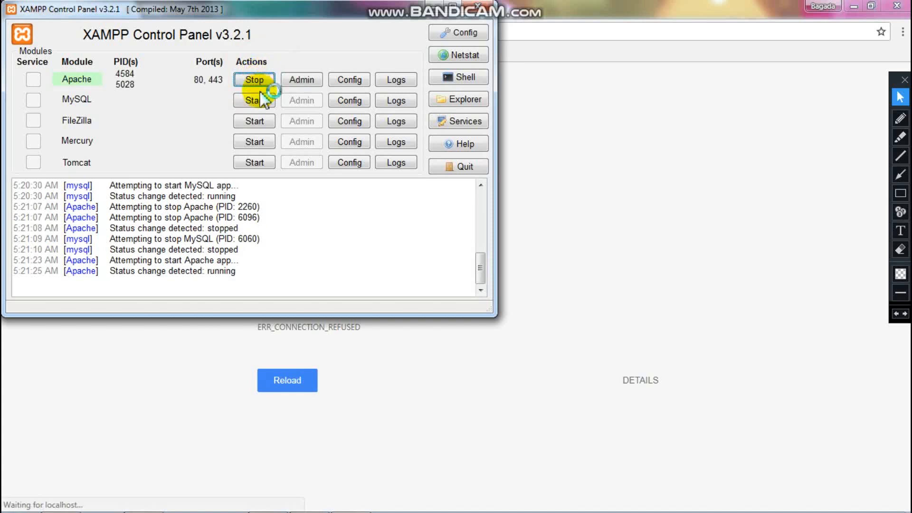
click(261, 99)
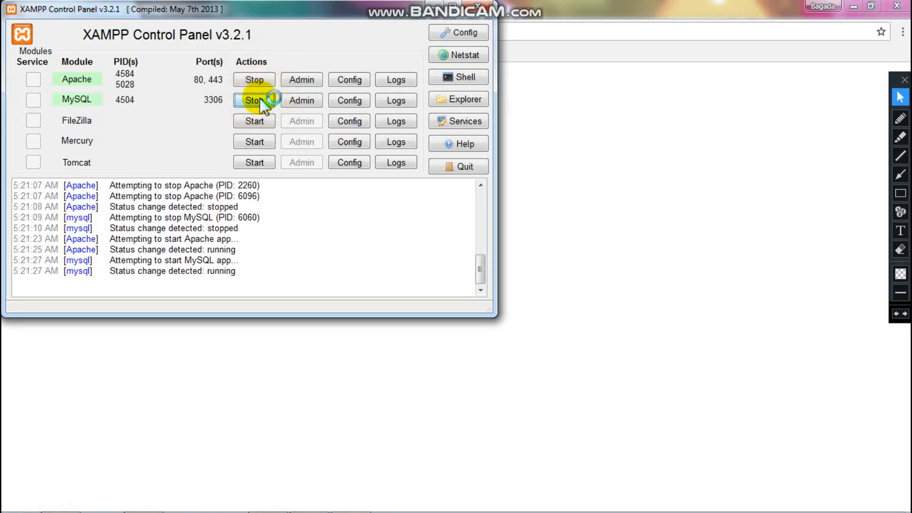
click(444, 8)
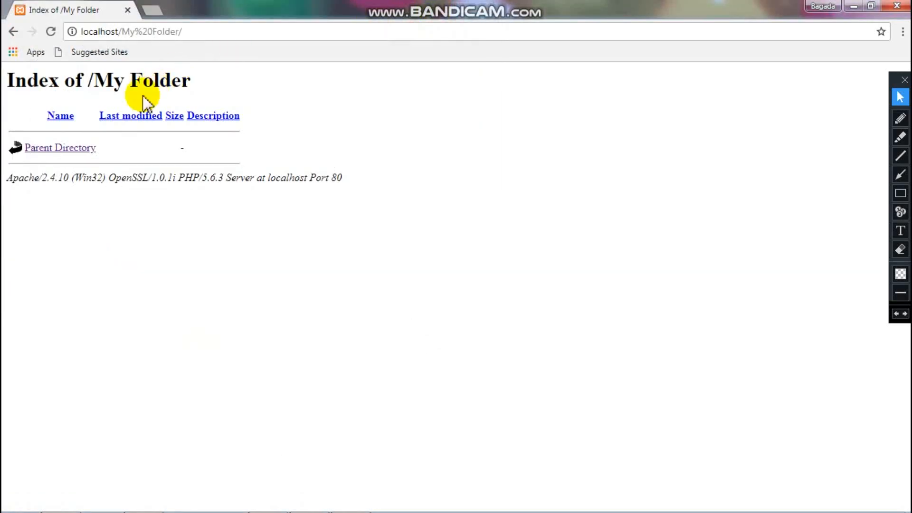
click(51, 31)
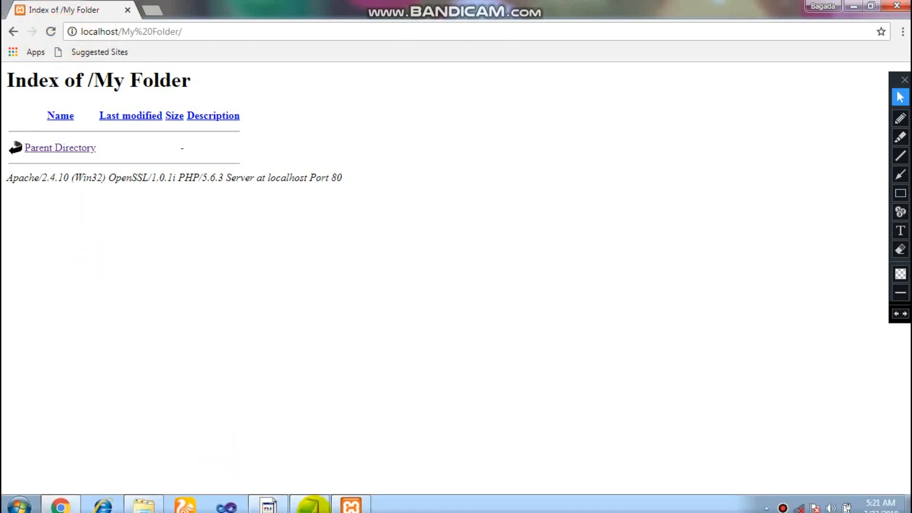
Switch back to the XAMPP Control Panel and stop both running modules, Apache and MySQL.
click(351, 499)
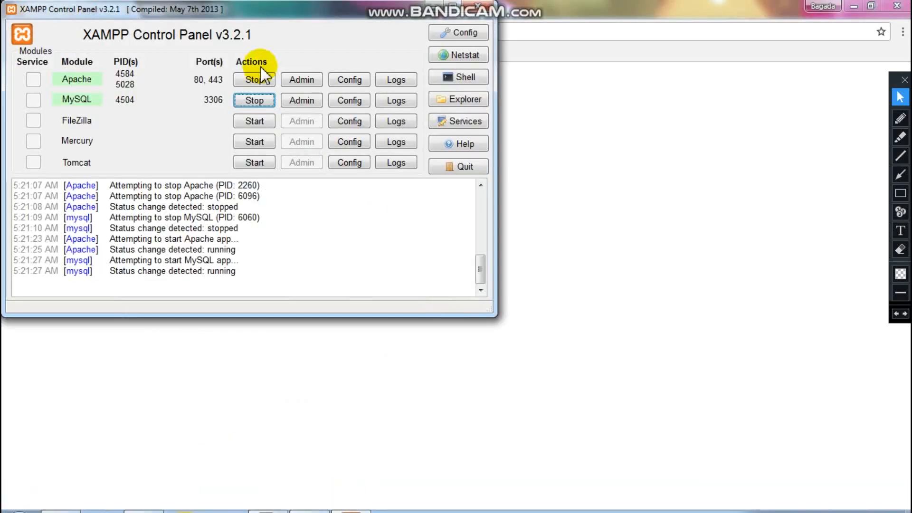
click(254, 78)
click(258, 98)
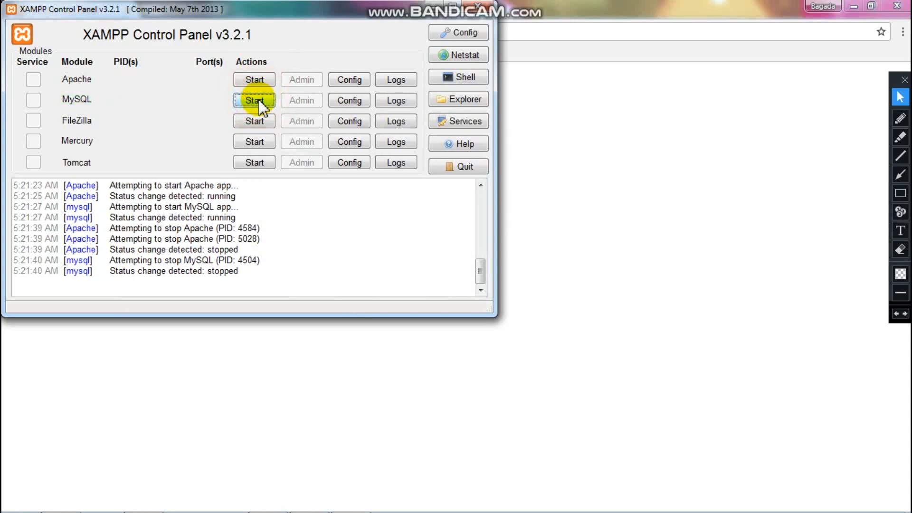
Close the XAMPP Control Panel, the Chrome window and the xampp2 folder window.
click(487, 11)
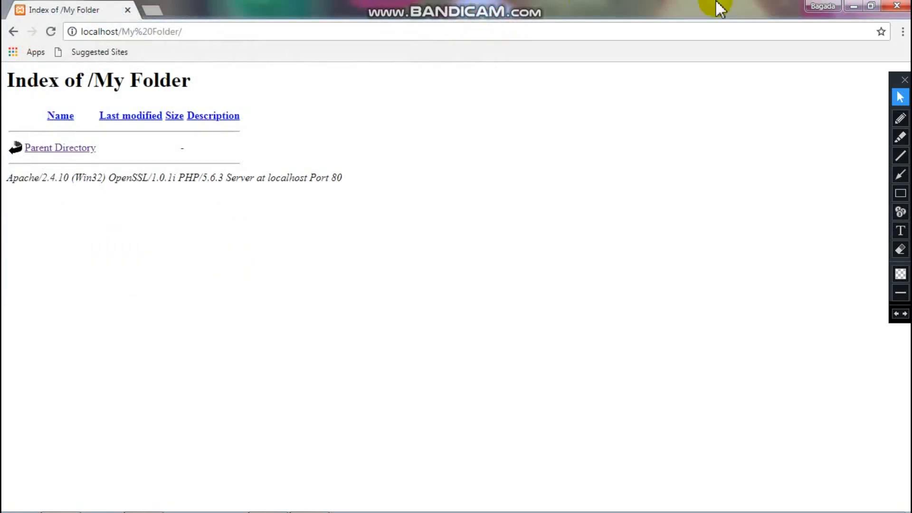
click(894, 8)
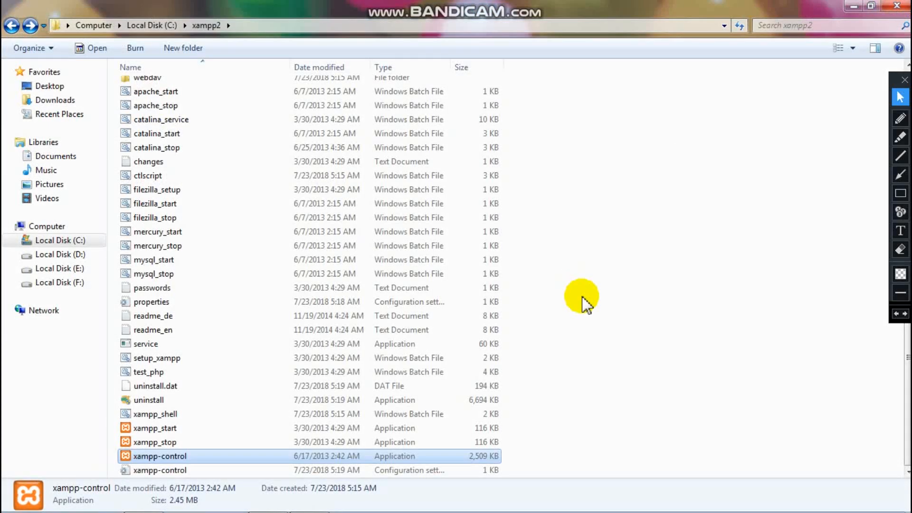
click(896, 6)
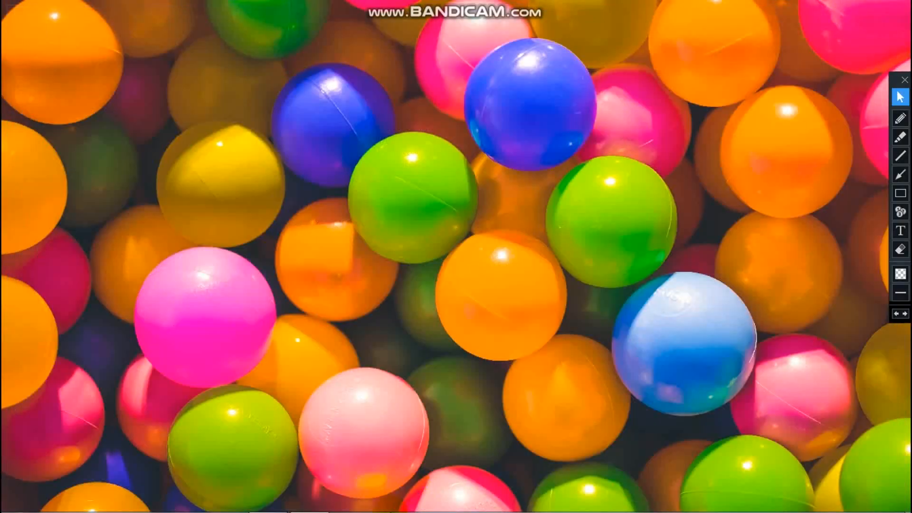
Switch to the Notepad notes, maximize them, and set the Bandicam text drawing tool's color to lime green.
click(309, 504)
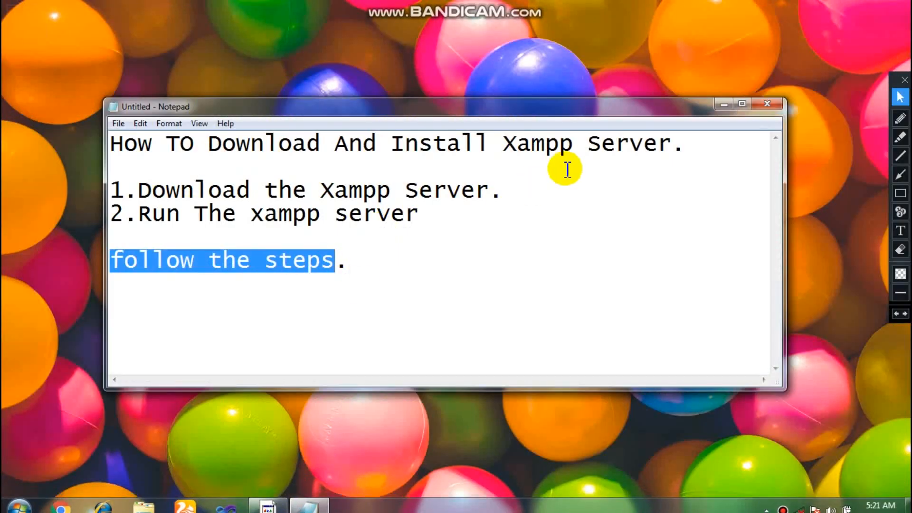
double_click(761, 112)
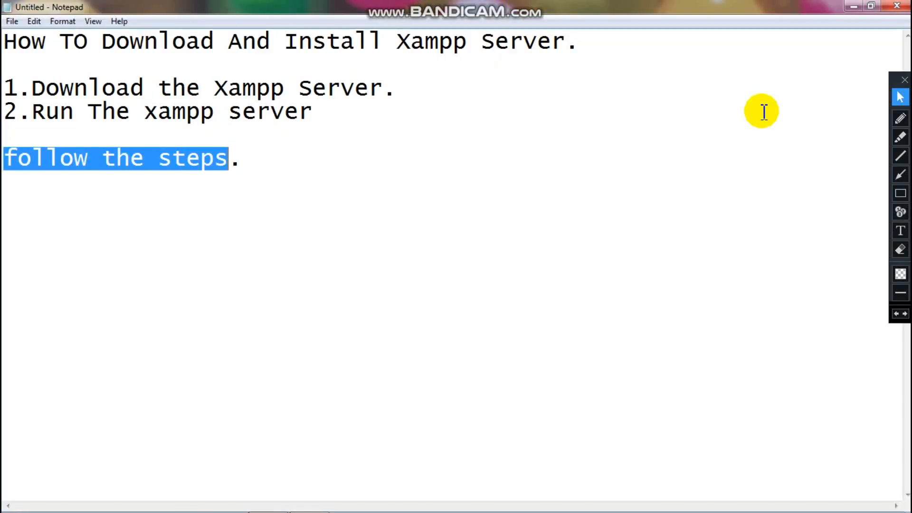
click(900, 231)
click(899, 274)
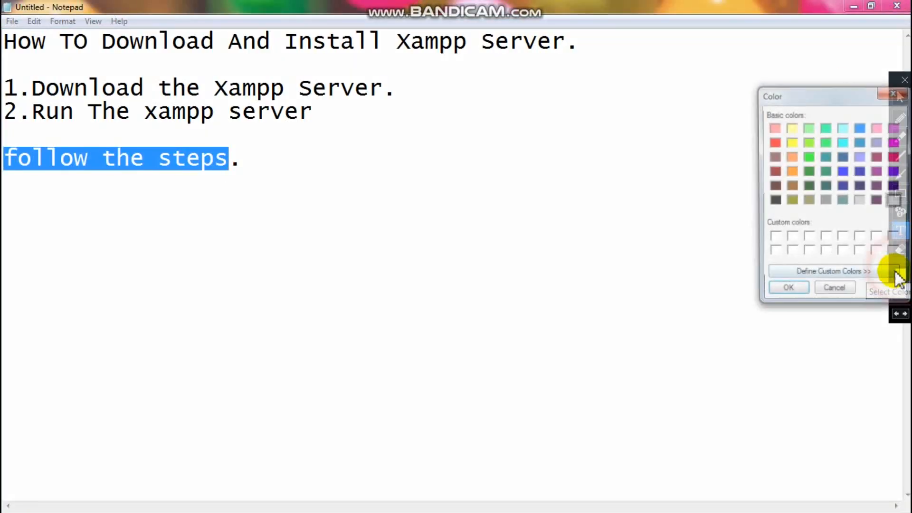
click(812, 140)
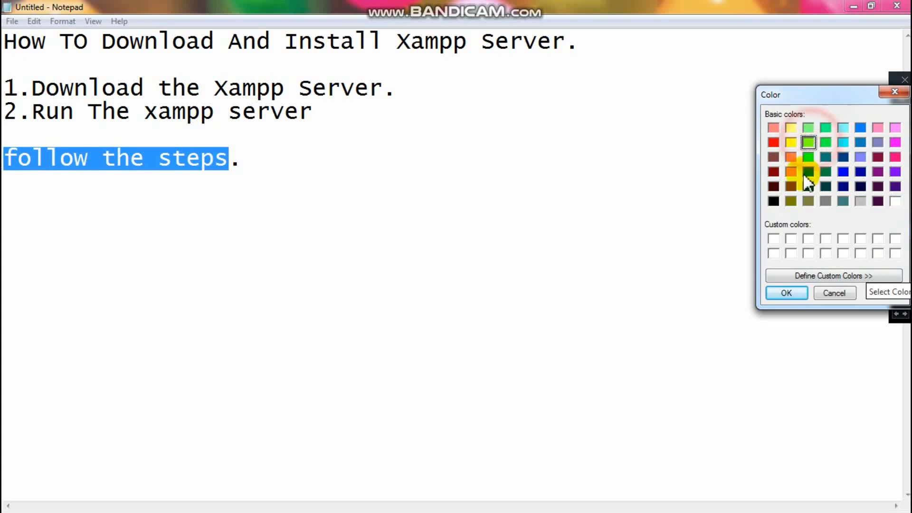
click(791, 293)
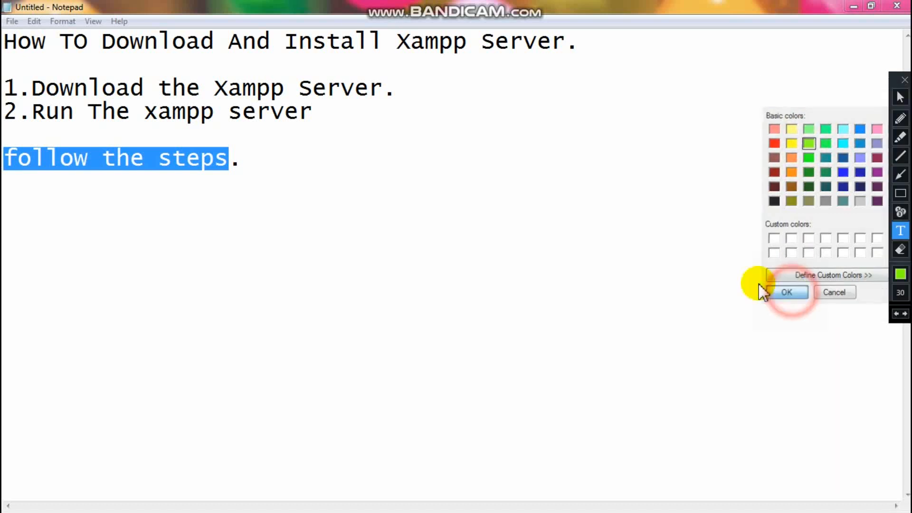
Place a text annotation below the "follow the steps" line reading "Thank You For Watching Video".
click(192, 231)
text(Tha)
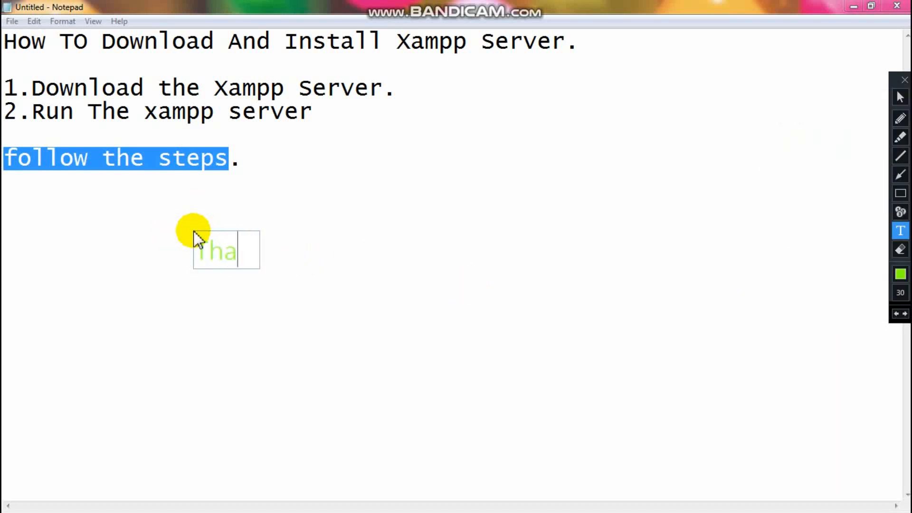
text(nk You Foe)
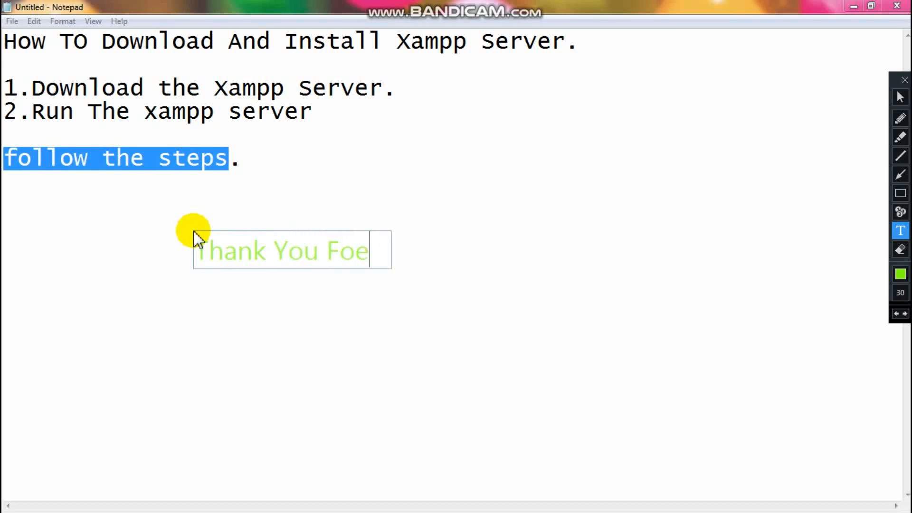
key(BackSpace)
text(r Wa)
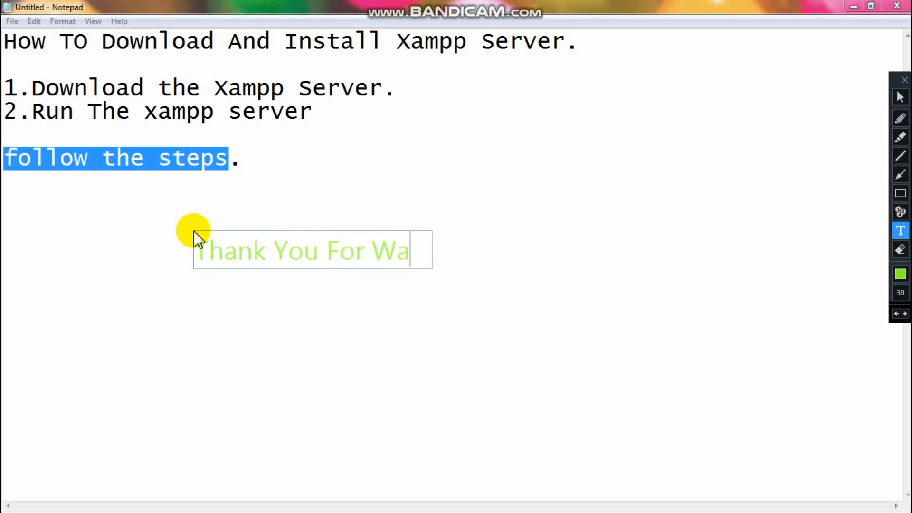
text(tching Video)
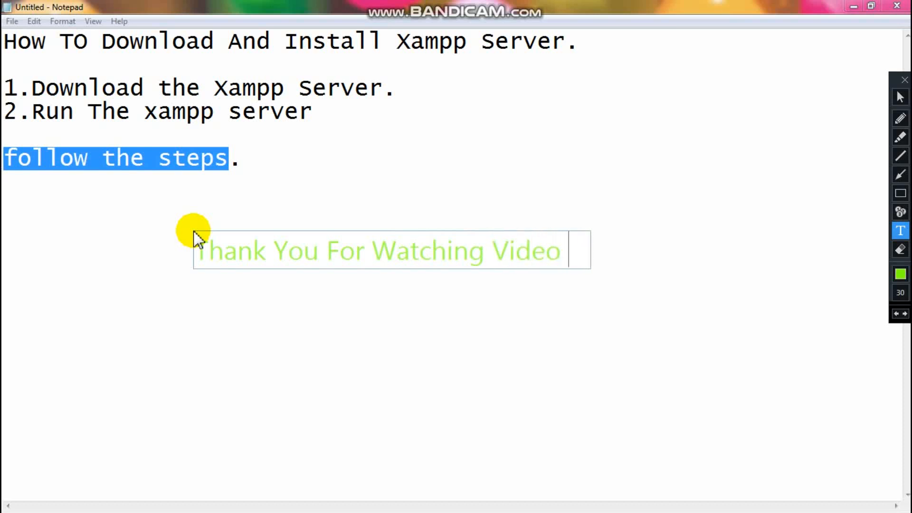
Add a second line "Please Like Share & Subscribe My Chennal" to the annotation and finish the text.
key(Return)
text(Pl)
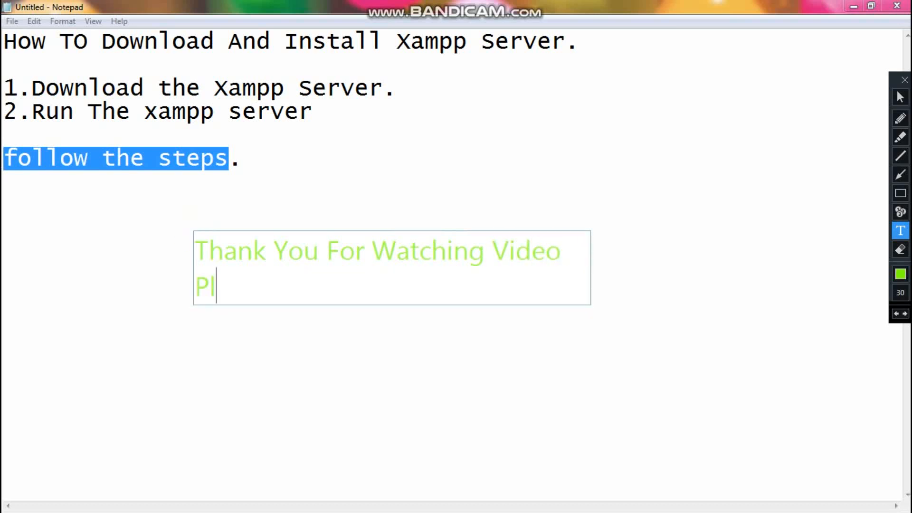
text(ease Like )
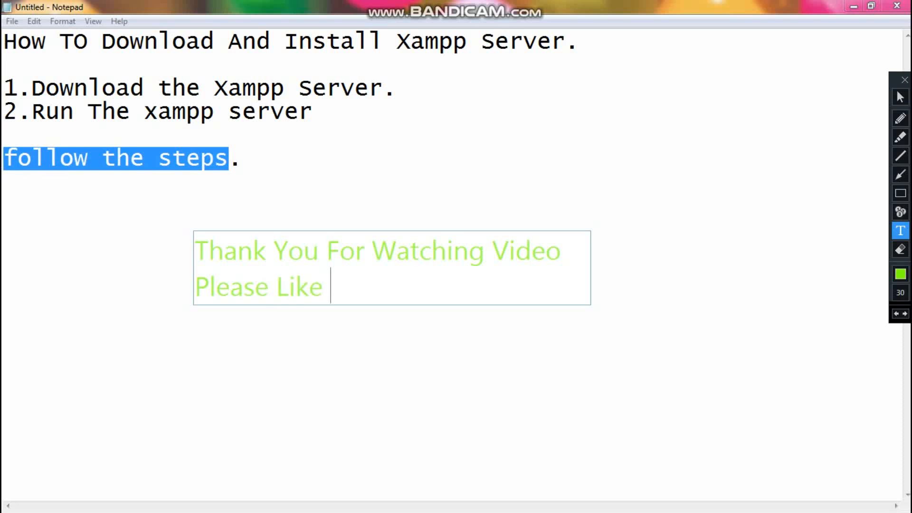
text(Share)
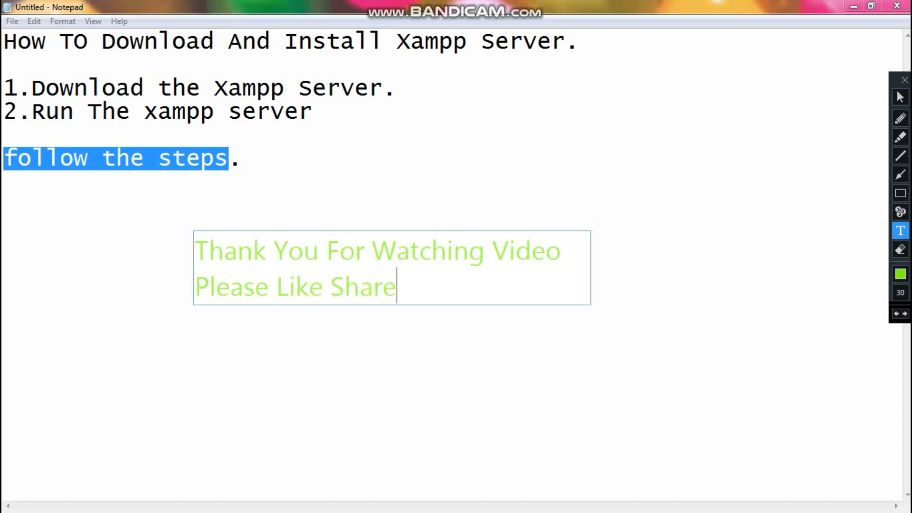
text( & Su)
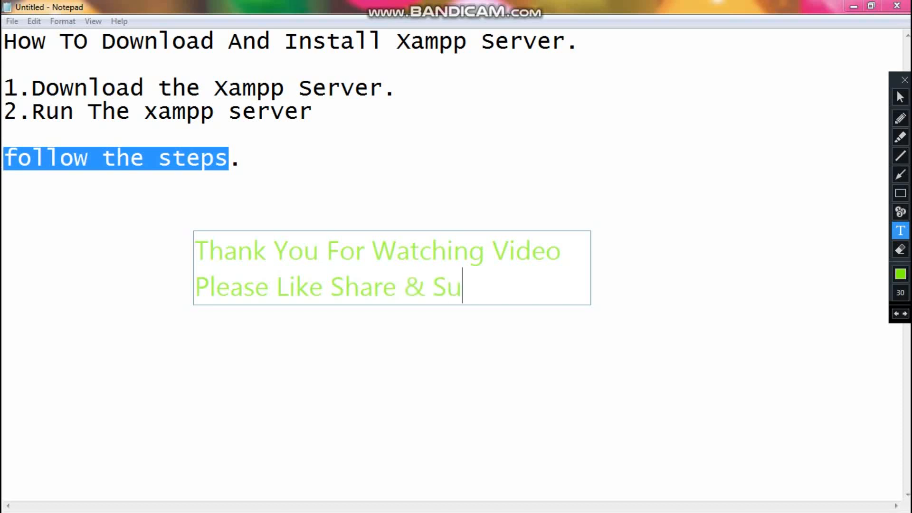
text(bscribe)
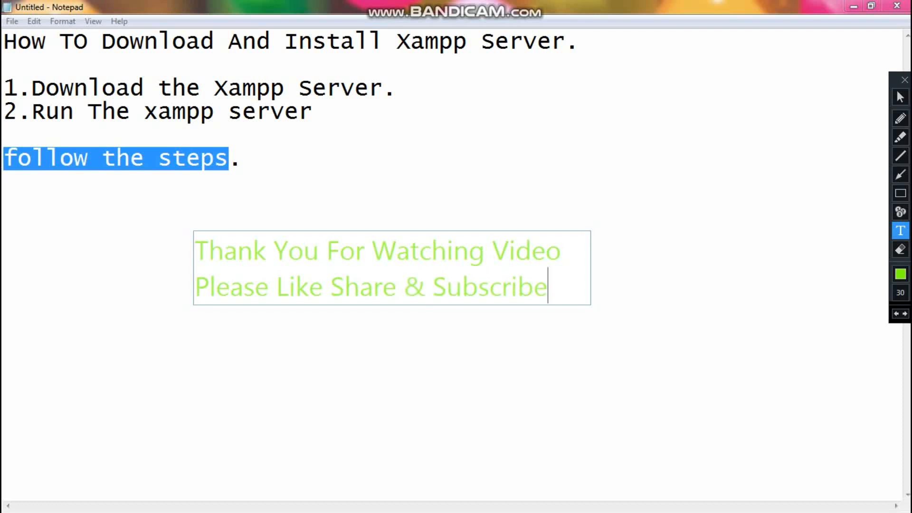
text( My )
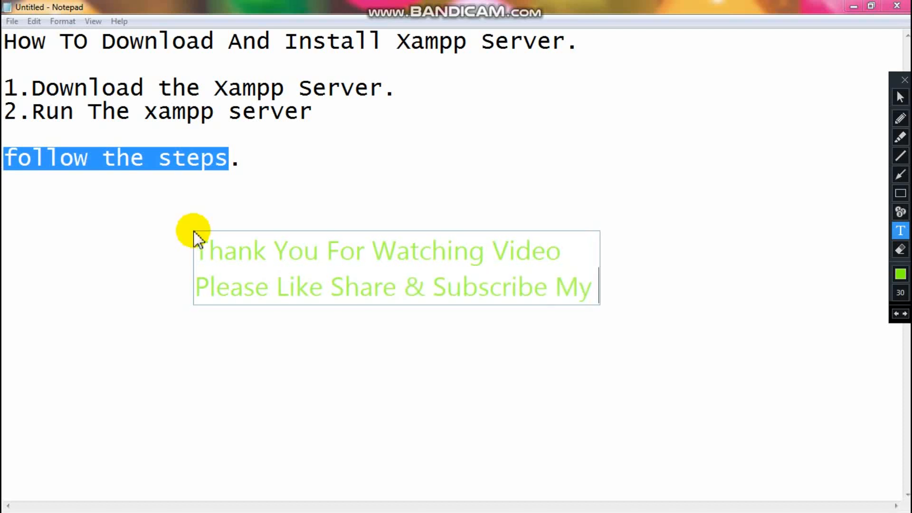
text(Chennal)
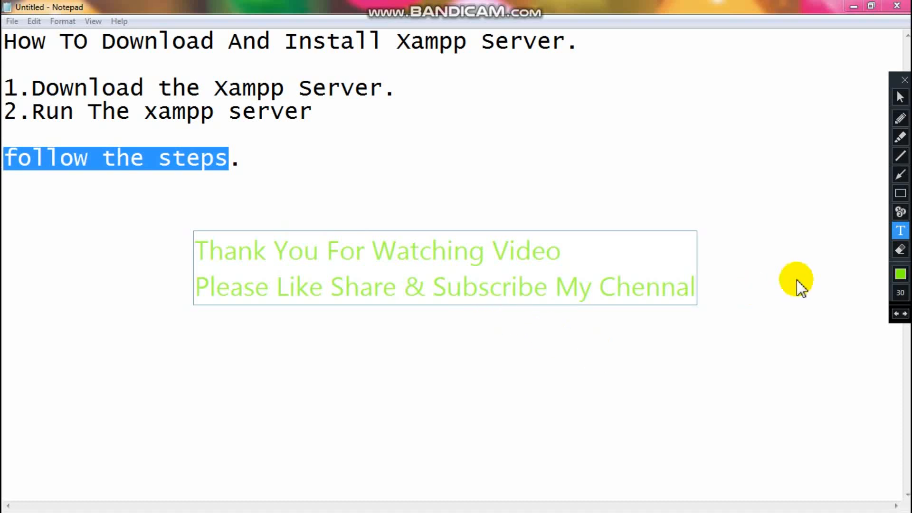
click(899, 96)
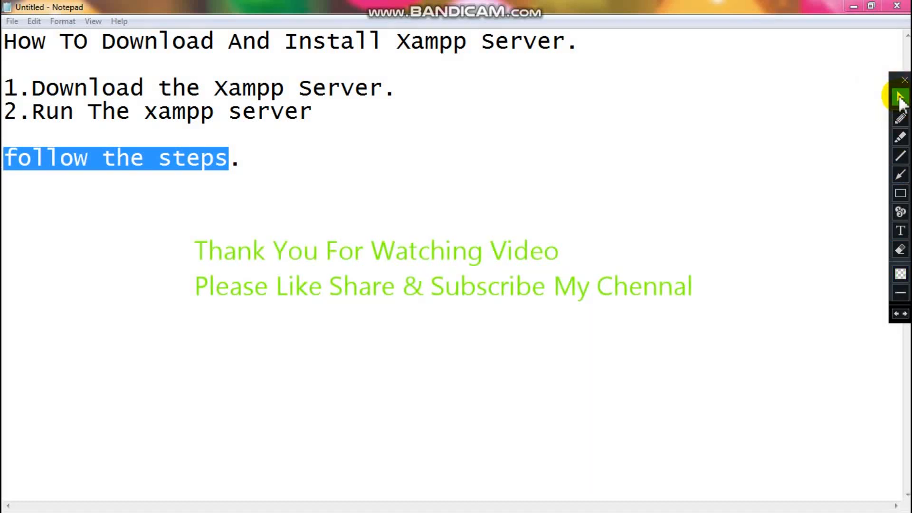